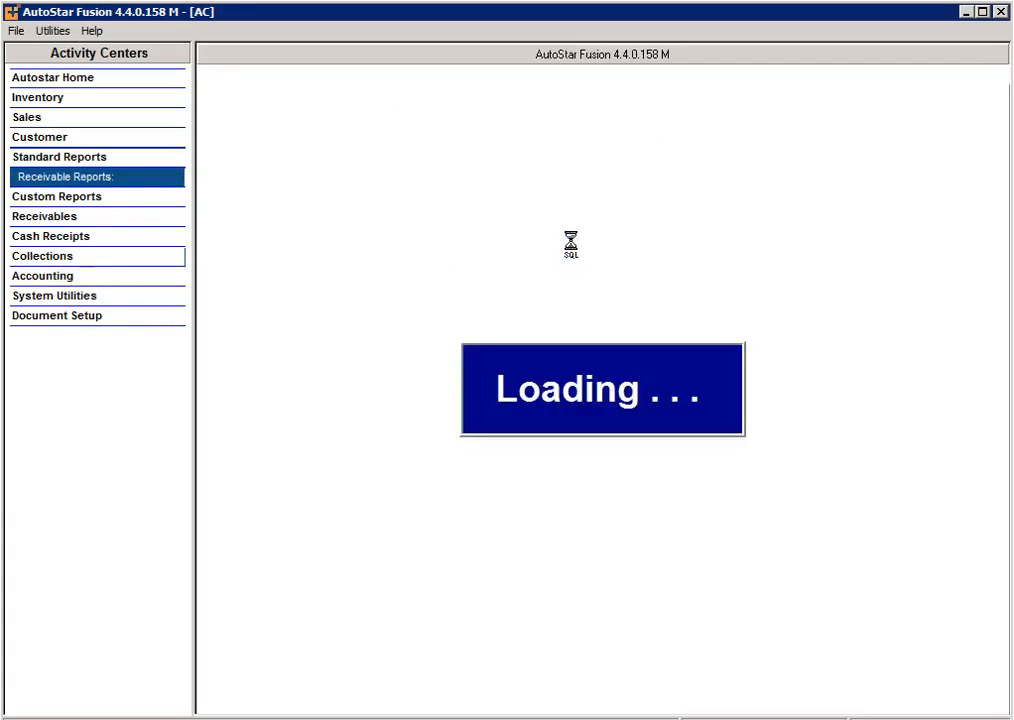
Preview the Delinquent Contracts Report to review the past-due contracts, and close the report.
click(866, 688)
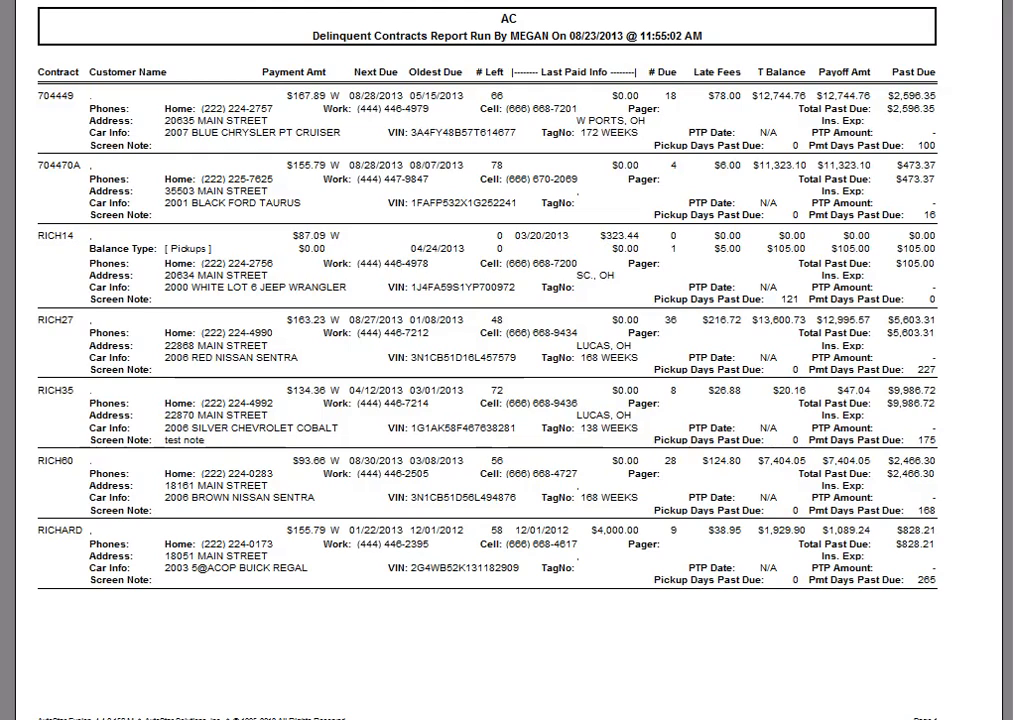
key(Escape)
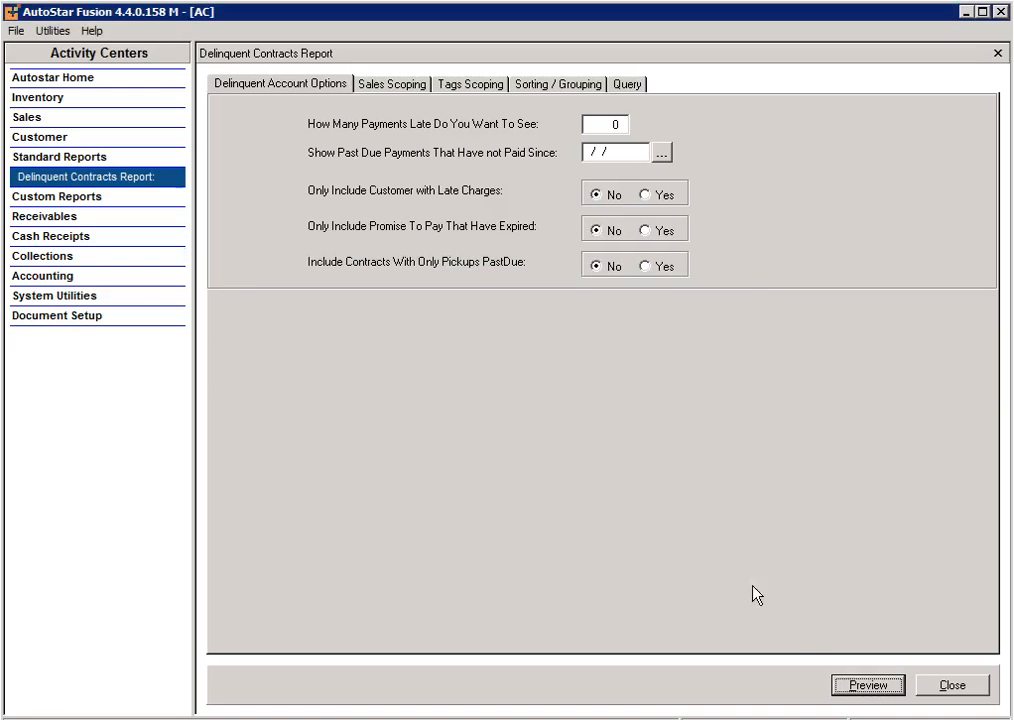
click(840, 686)
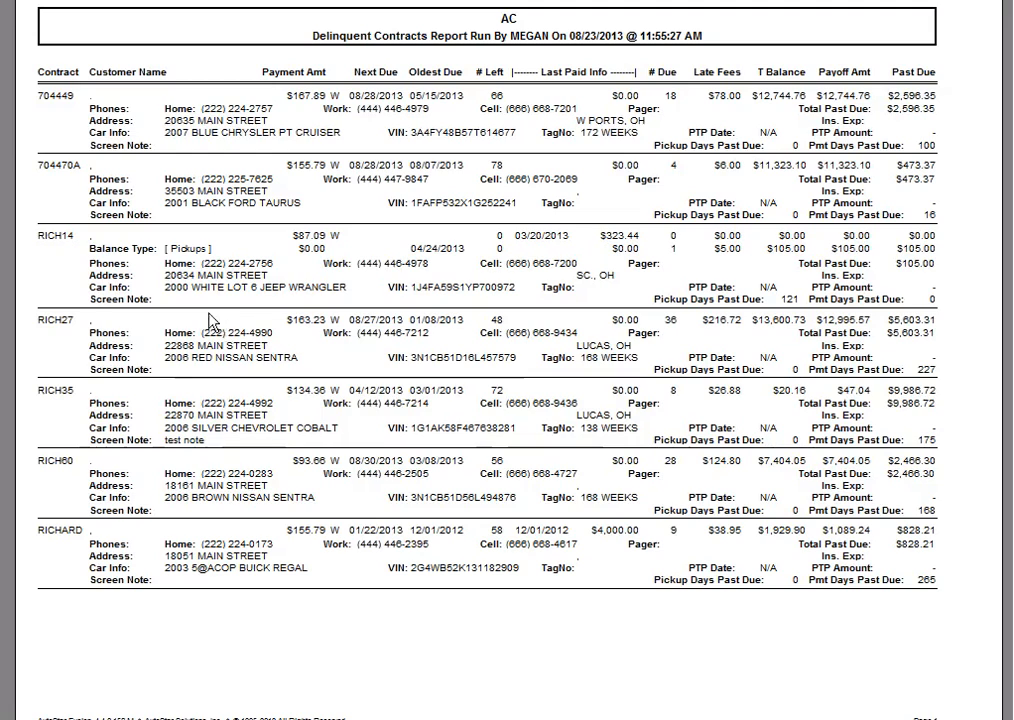
click(374, 2)
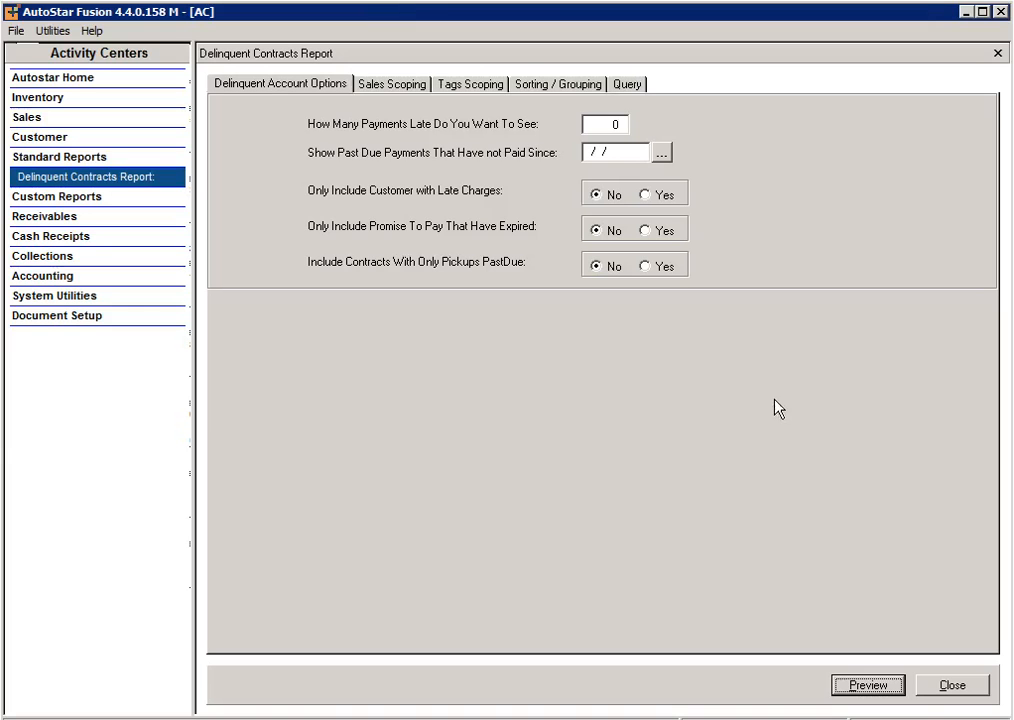
click(969, 686)
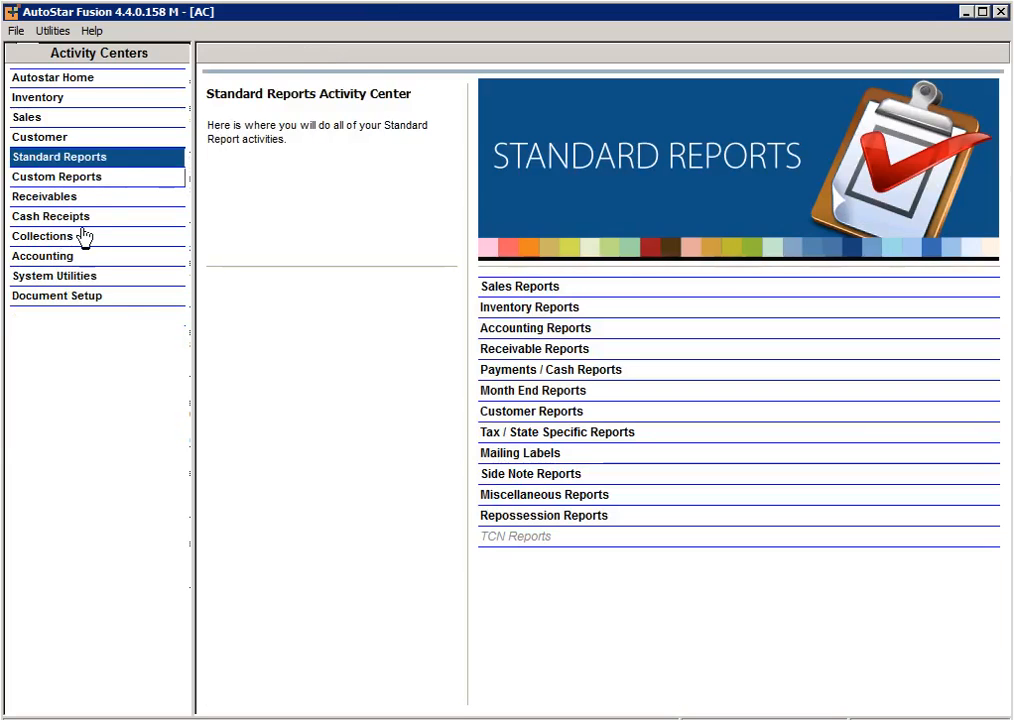
Search the contract collections by CONTRACT NO for the delinquent customer's contract number and open that contract.
click(80, 219)
click(84, 237)
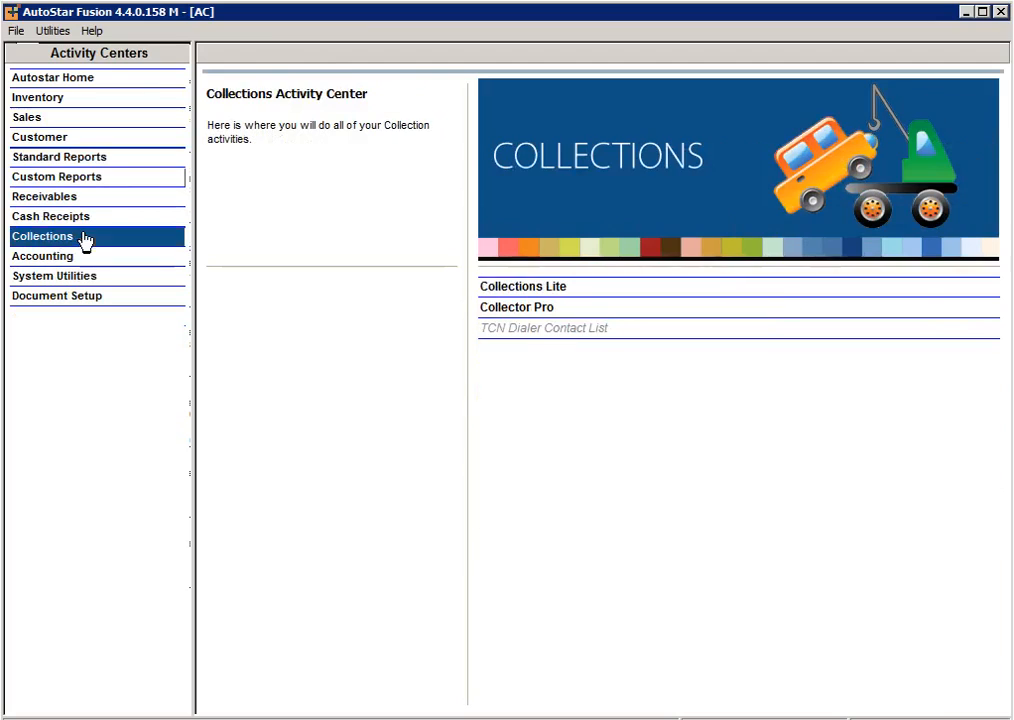
click(533, 305)
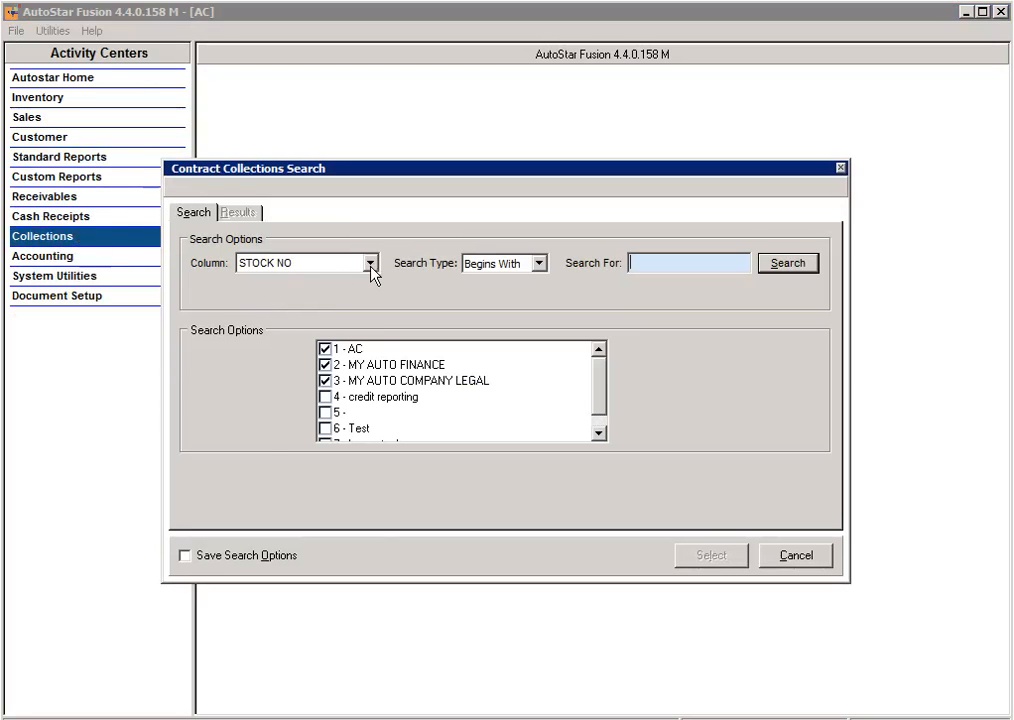
click(370, 266)
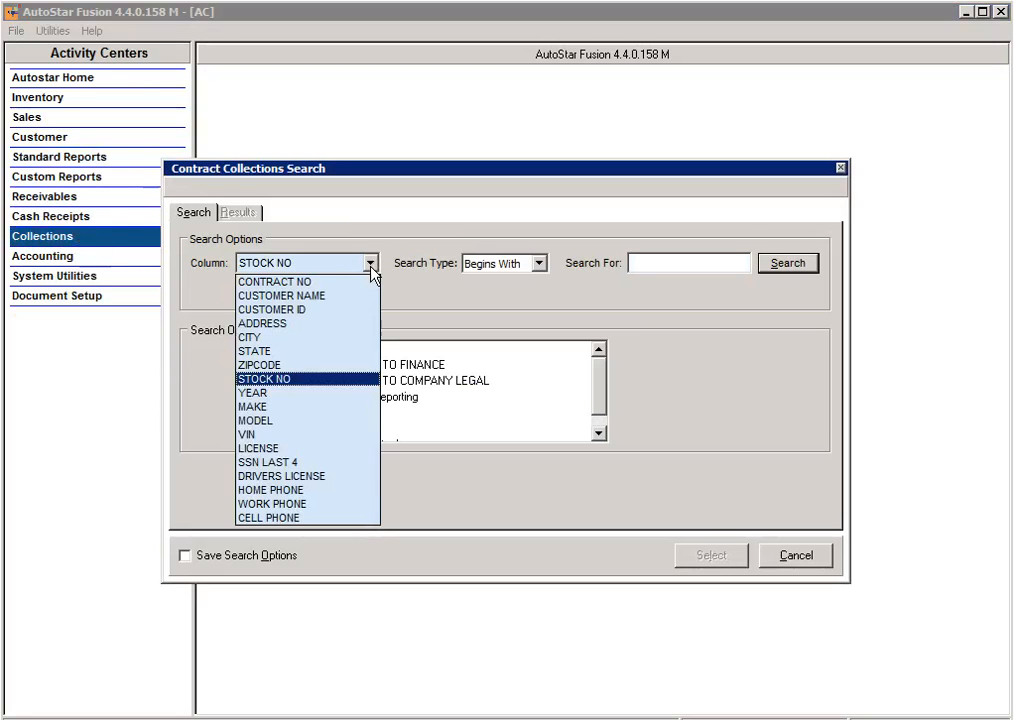
click(322, 286)
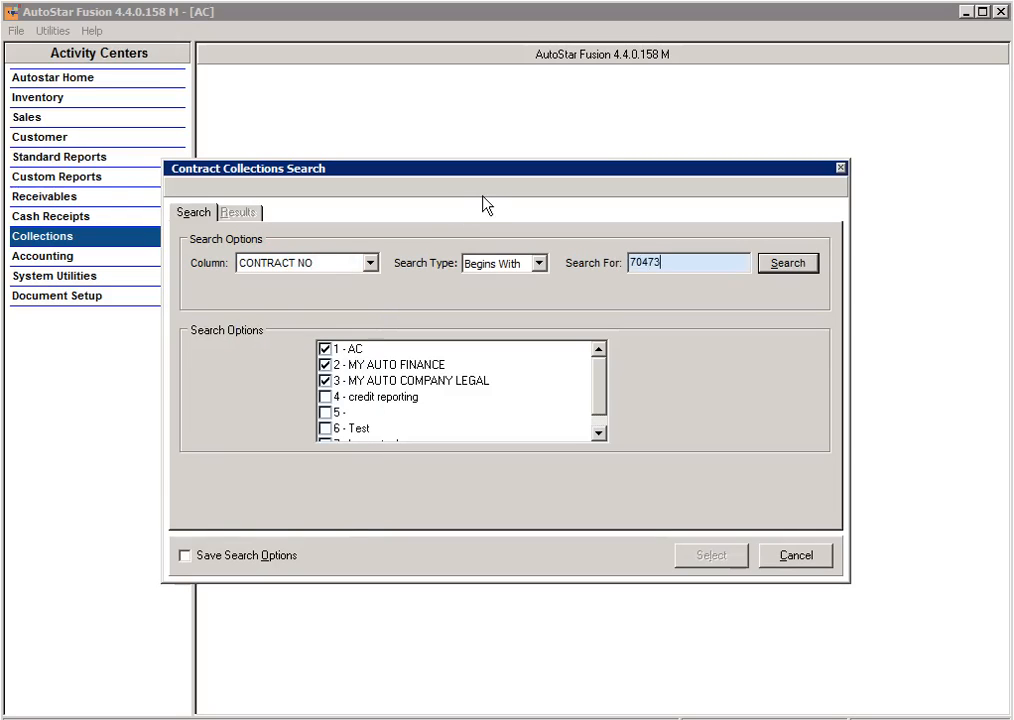
key(Return)
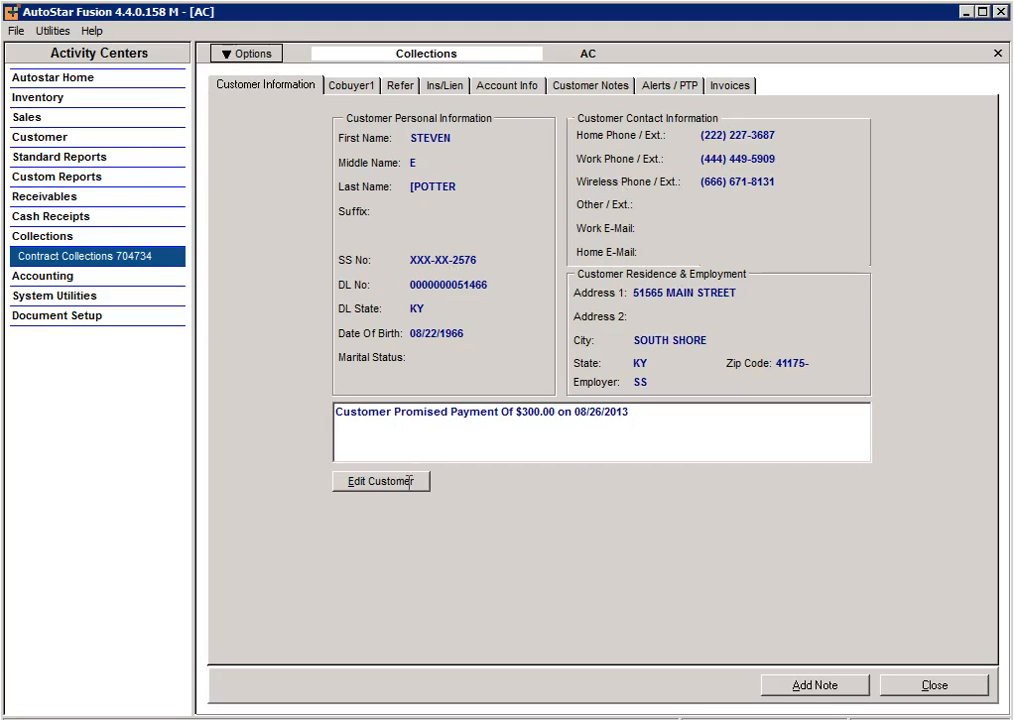
Review the contract's cobuyer, references, insurance details and account payment information.
click(351, 88)
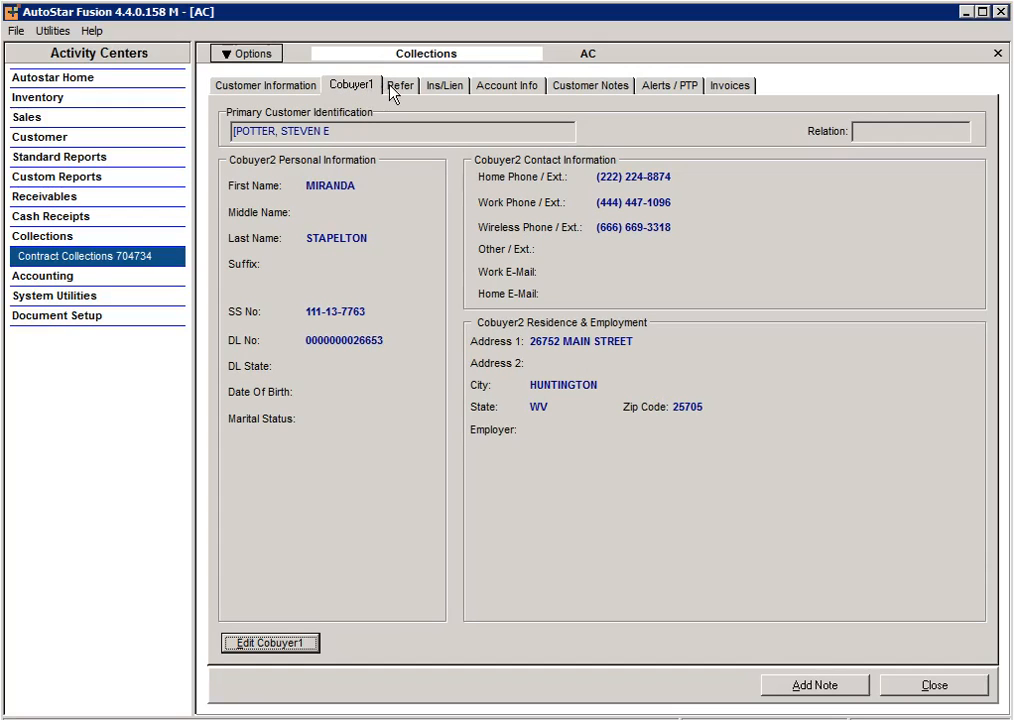
click(396, 88)
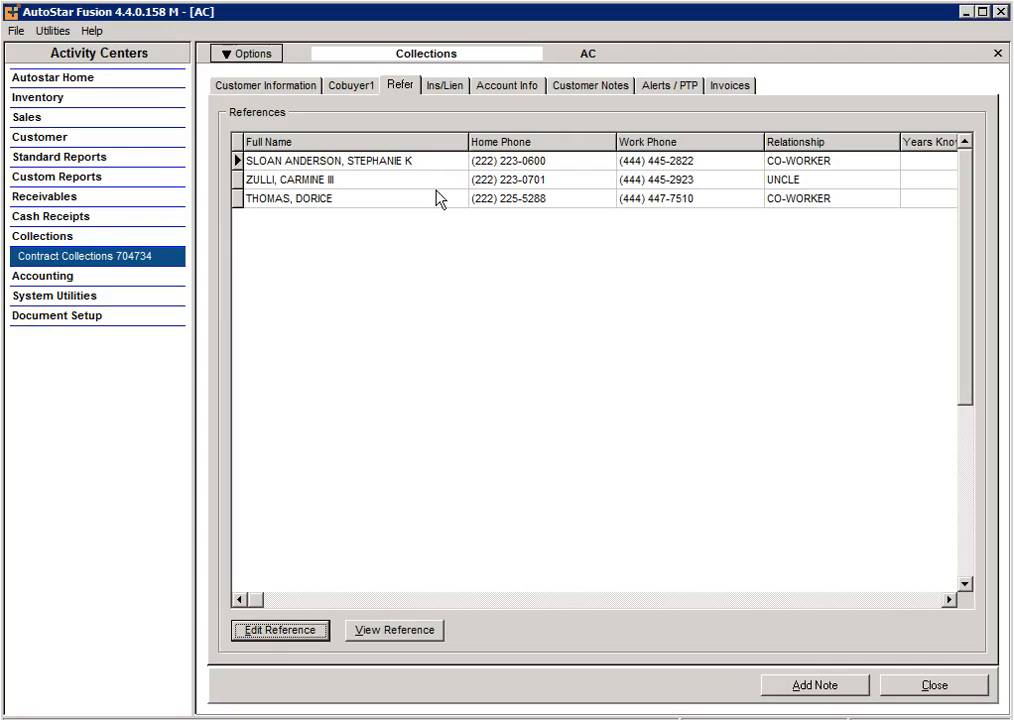
click(448, 88)
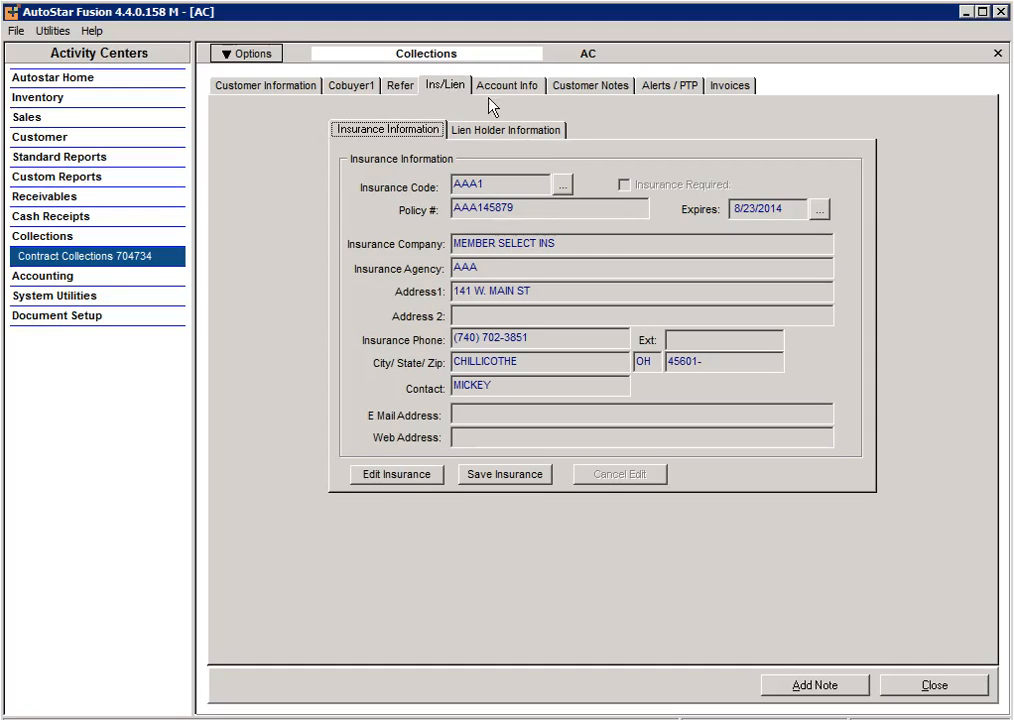
click(496, 90)
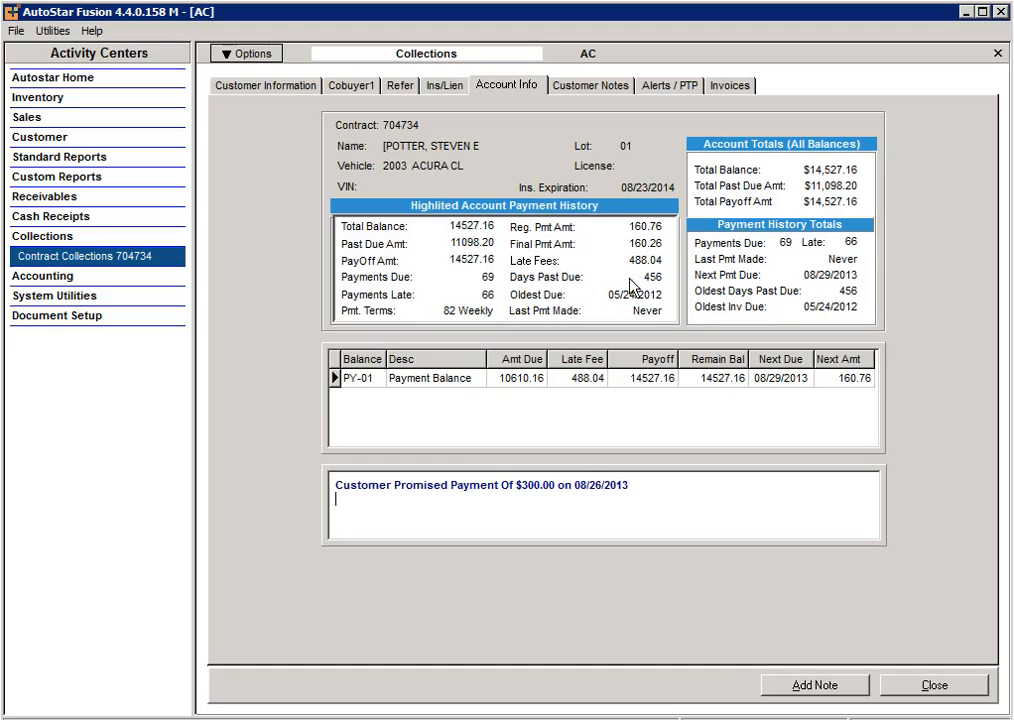
Show the contract's customer notes and read the details of the COLCO call-out note.
click(583, 88)
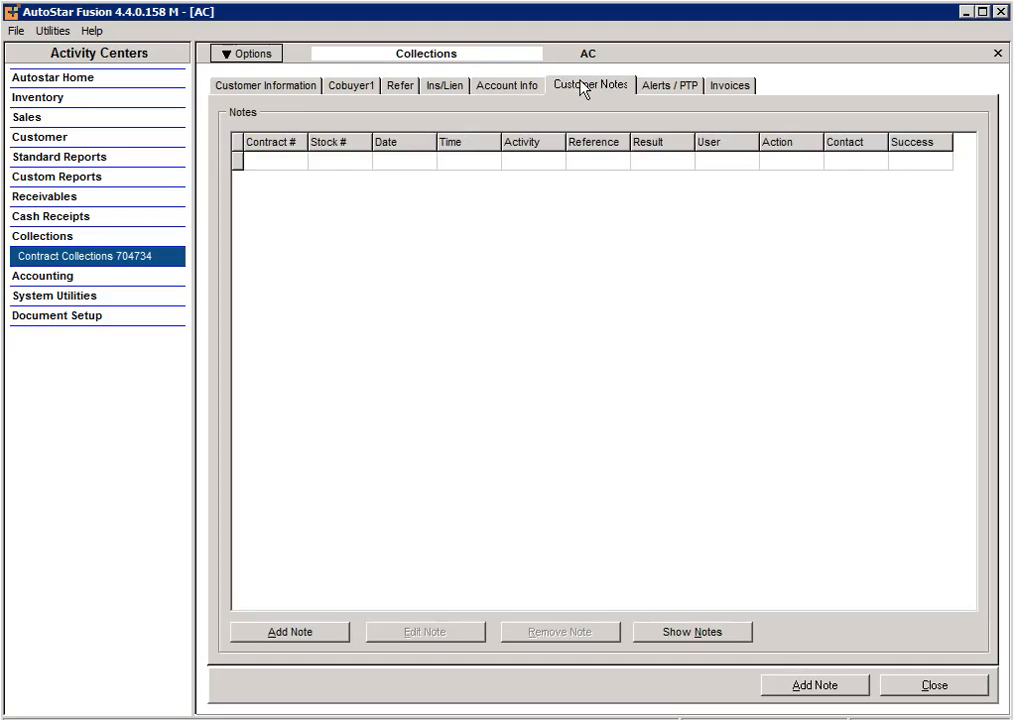
click(716, 638)
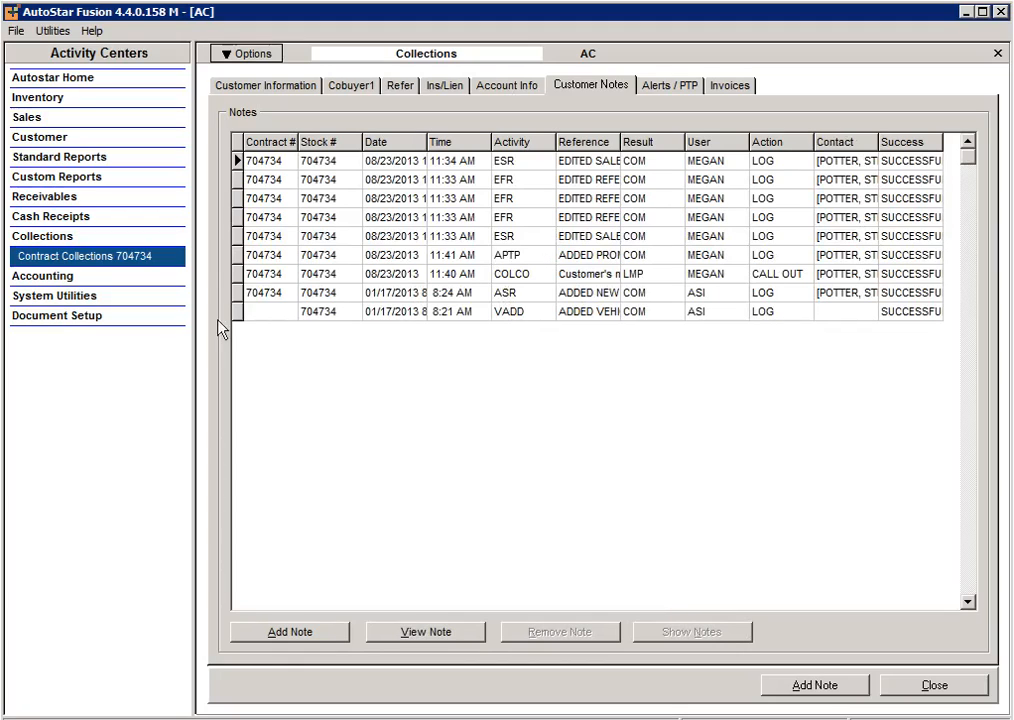
click(242, 277)
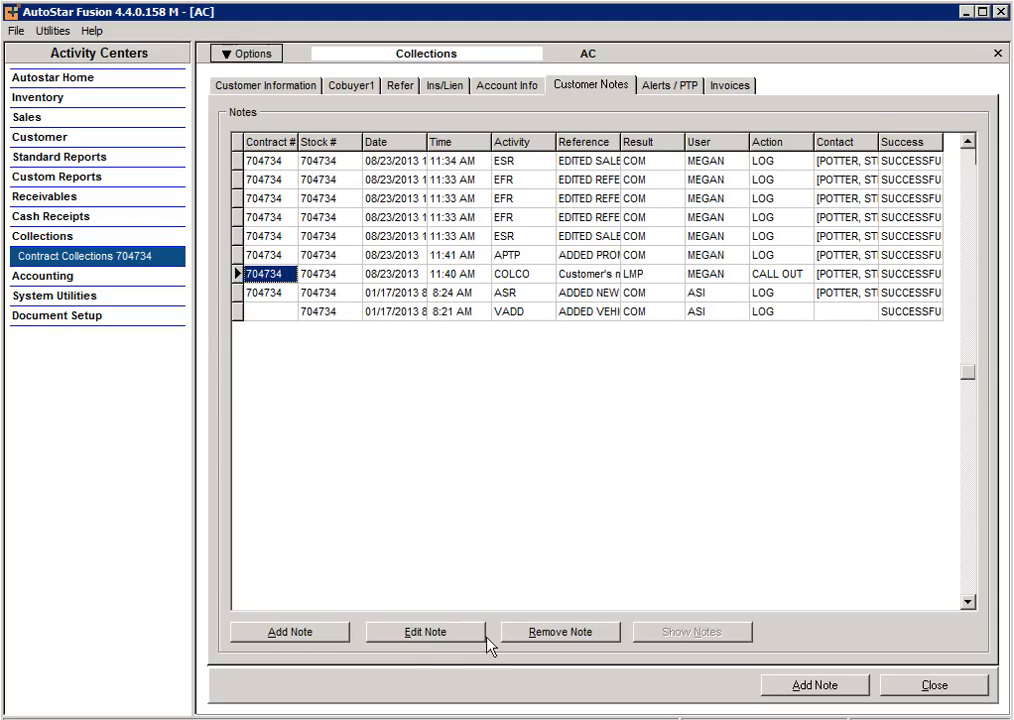
double_click(252, 275)
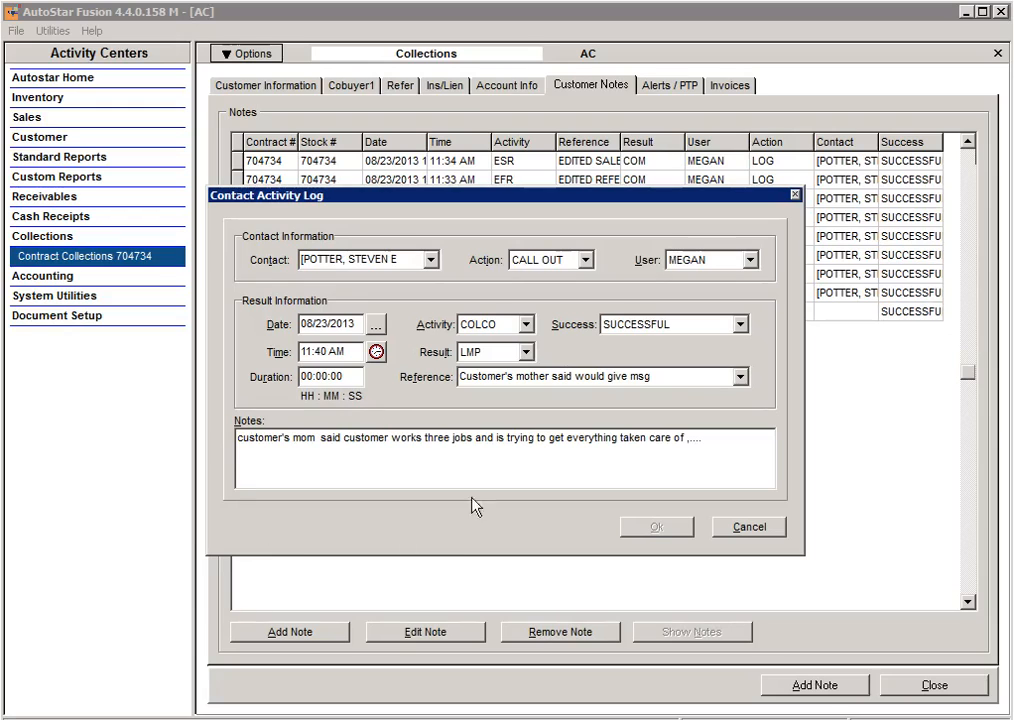
click(741, 530)
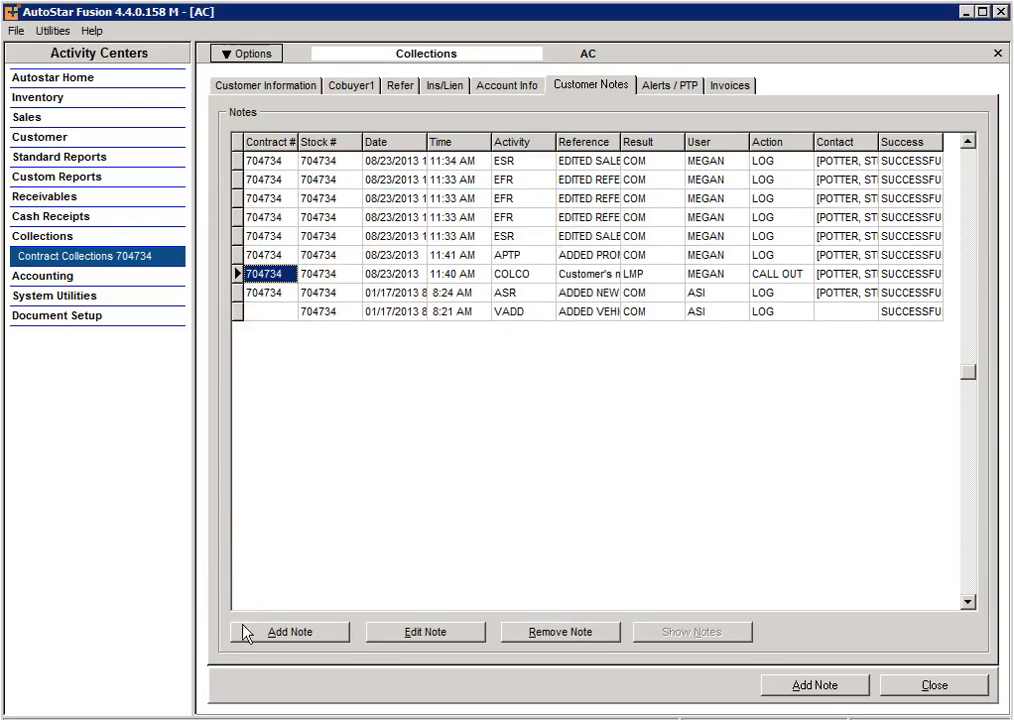
Add a customer note with action CALL IN, activity CCI (customer call in) and result CUWCB (customer will call back).
click(267, 632)
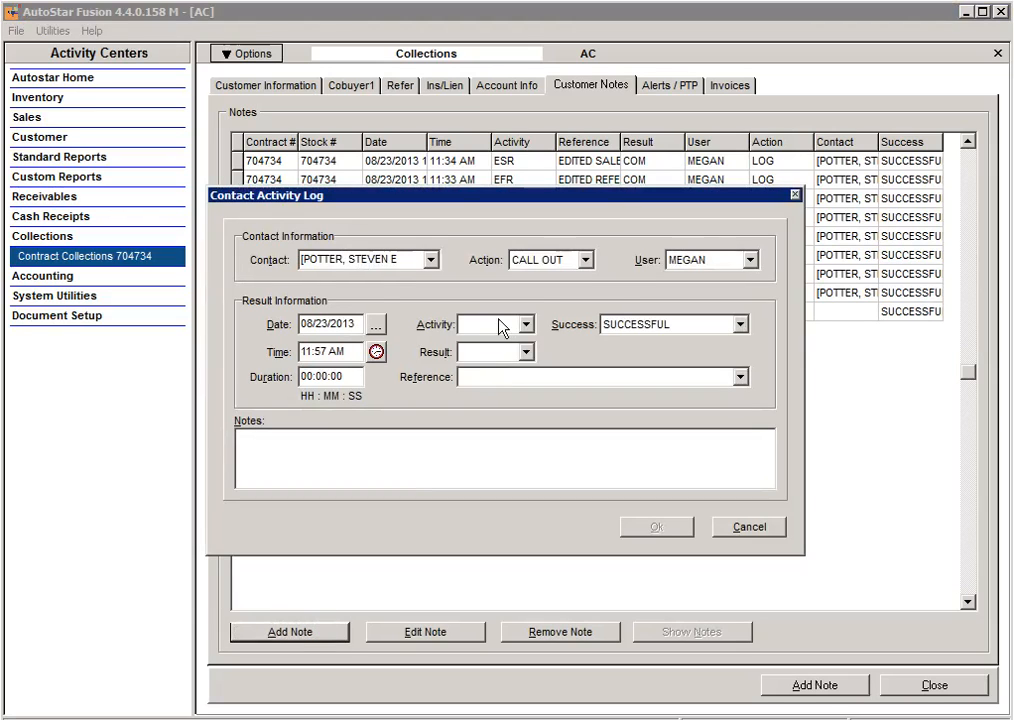
click(587, 262)
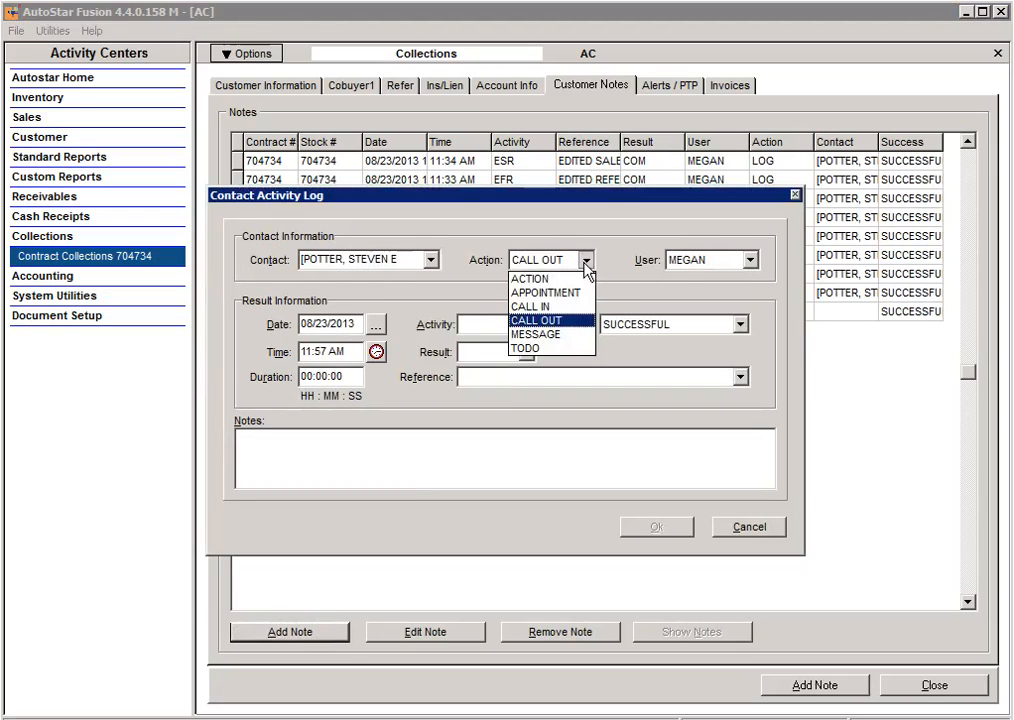
click(537, 306)
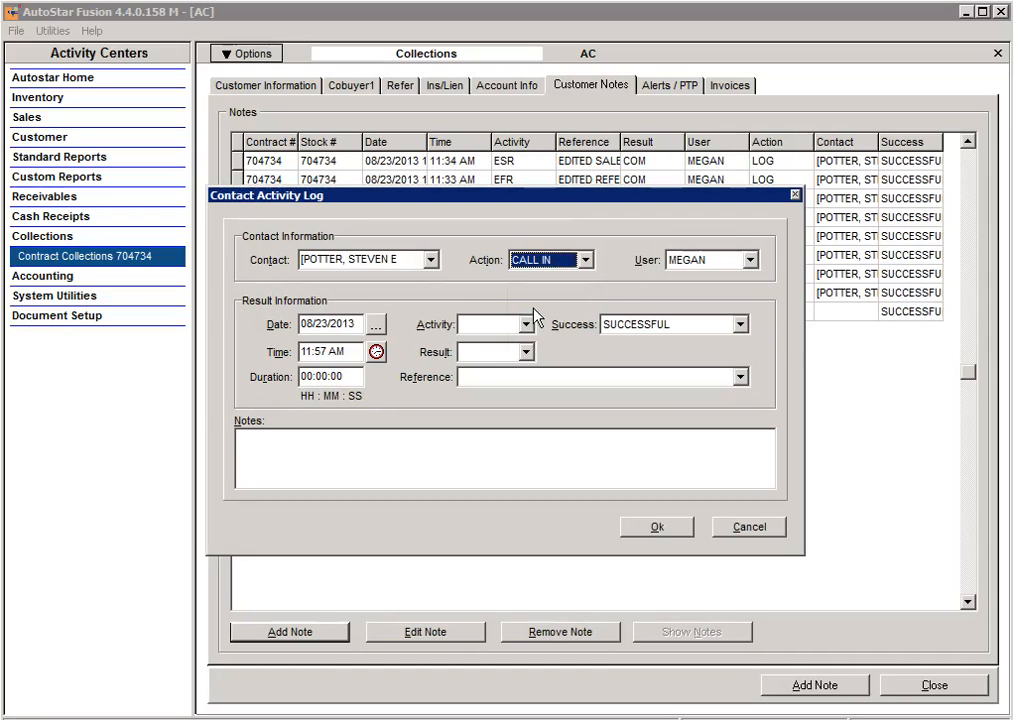
click(525, 326)
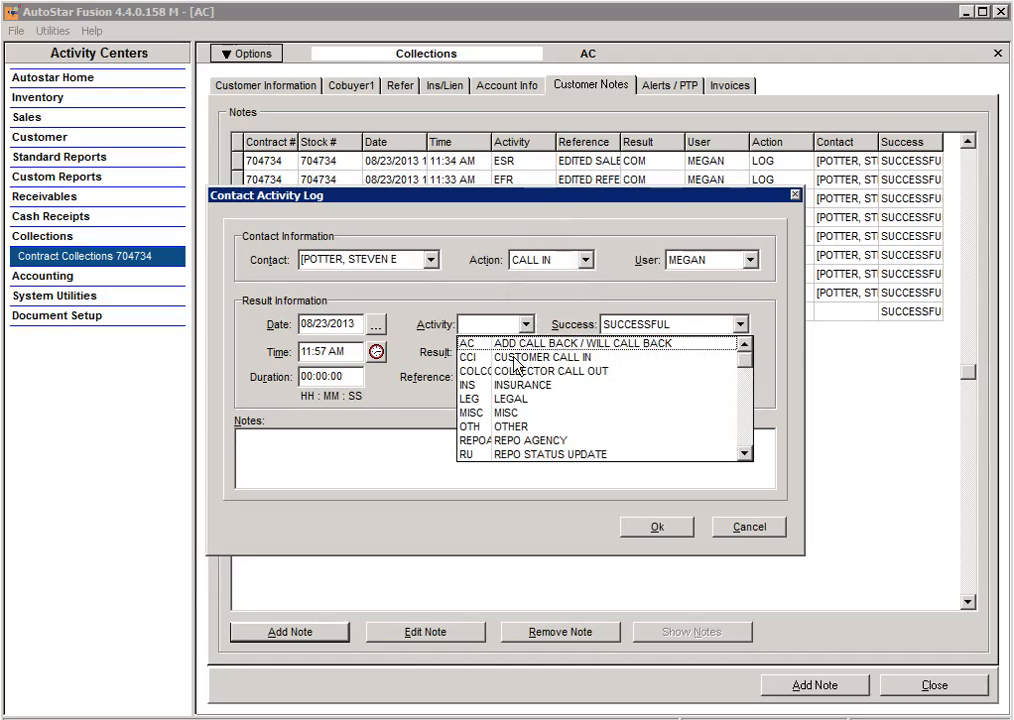
click(514, 358)
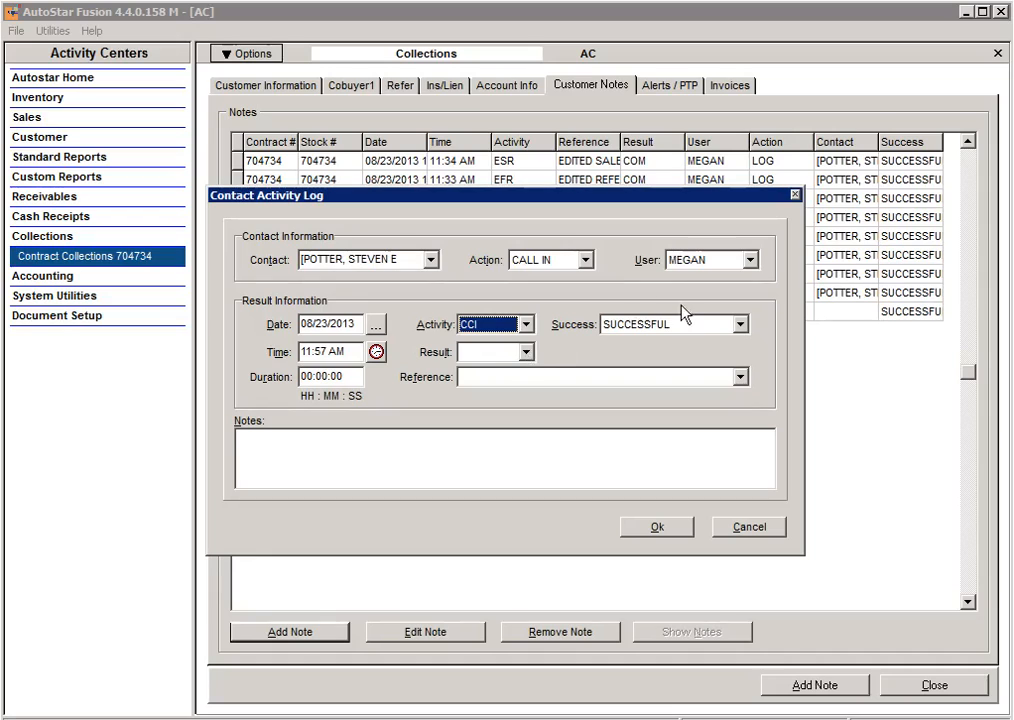
click(525, 352)
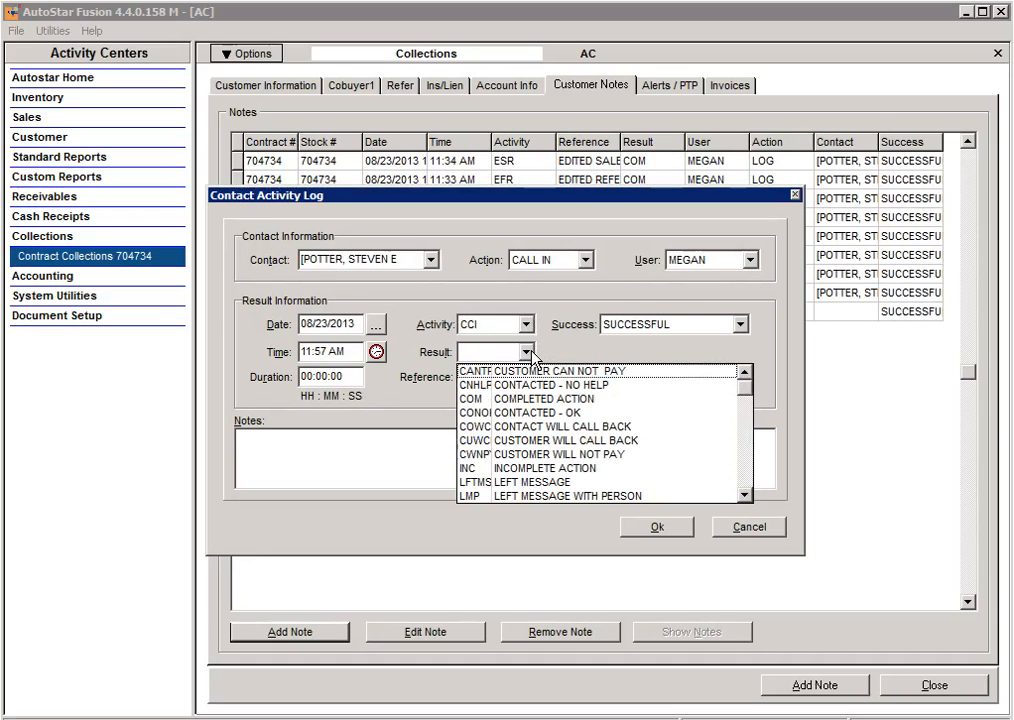
click(506, 443)
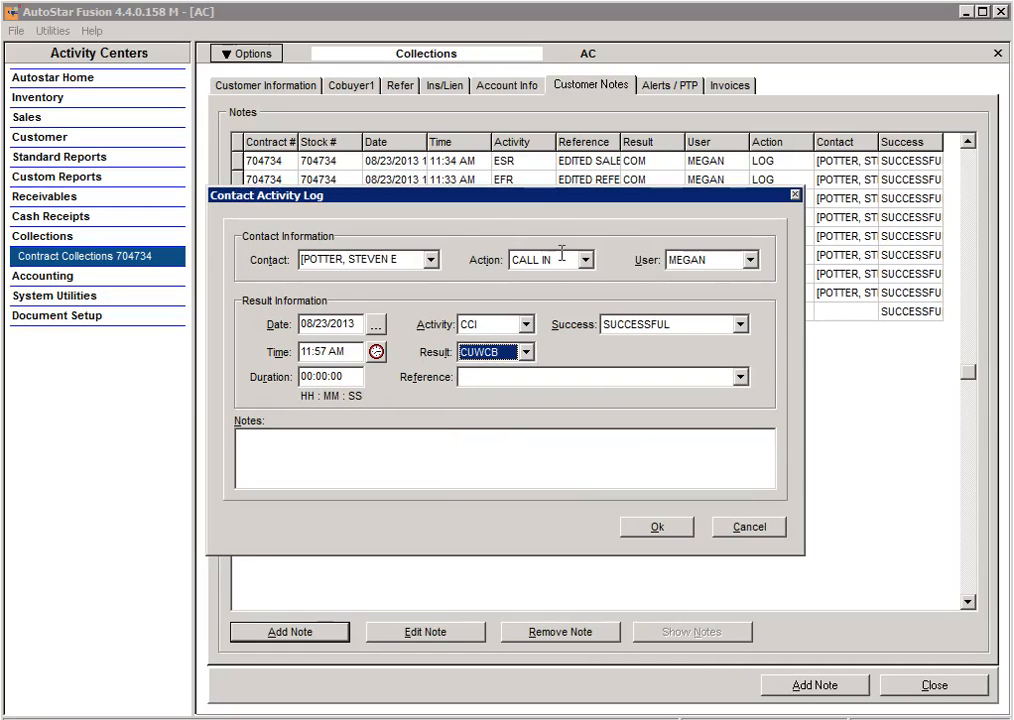
Enter the note's reference as "cu will have to call back - at work now" and save the note.
click(486, 376)
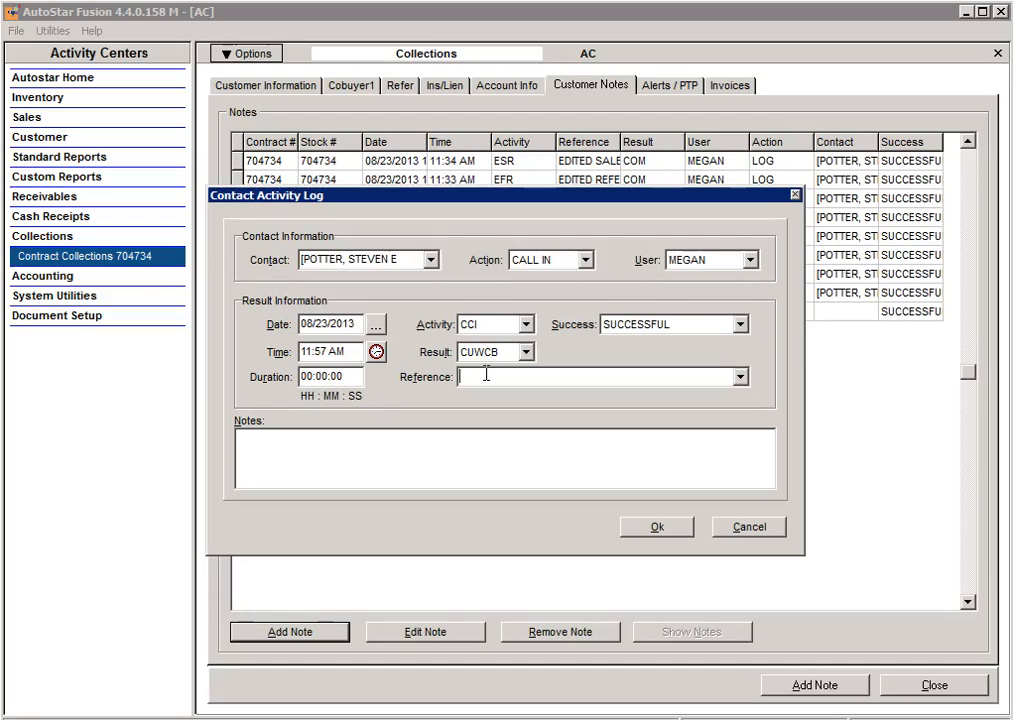
text(cu will have to call back - at work now)
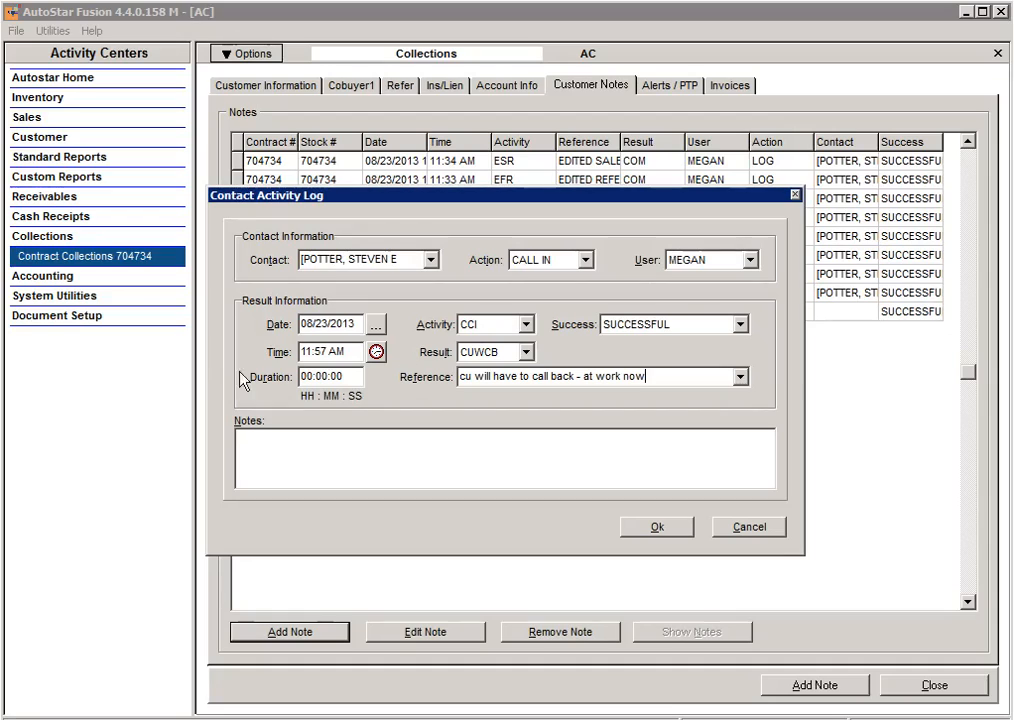
click(285, 455)
click(654, 533)
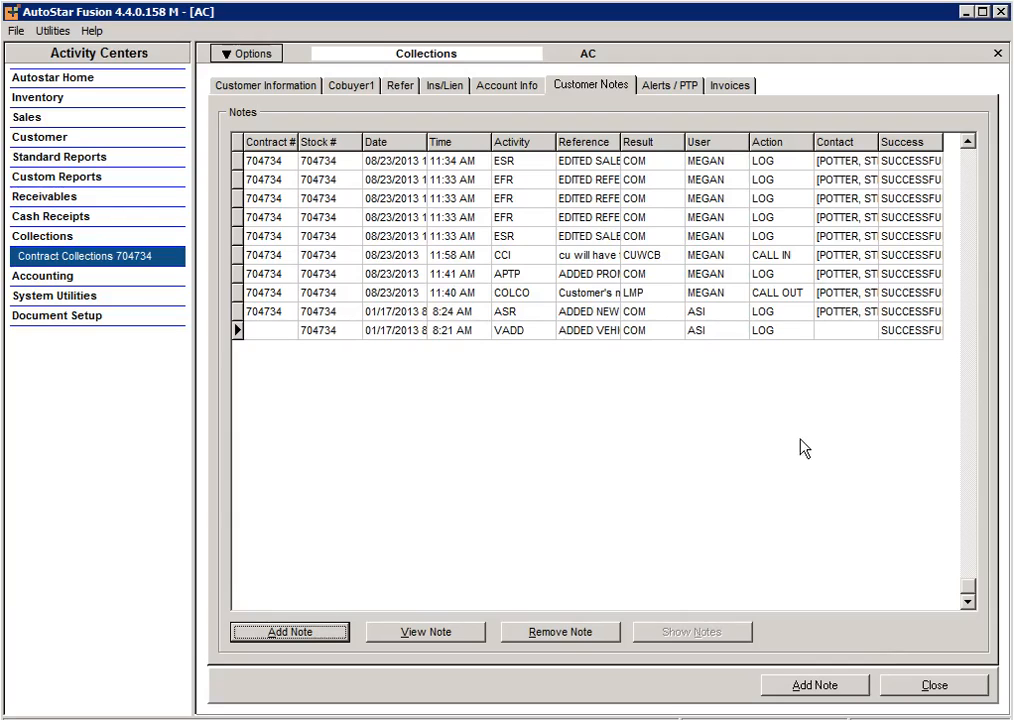
Refresh the contract's collection notes and start a new promise to pay with promised date 08/26/2013 and amount $100.00.
click(675, 90)
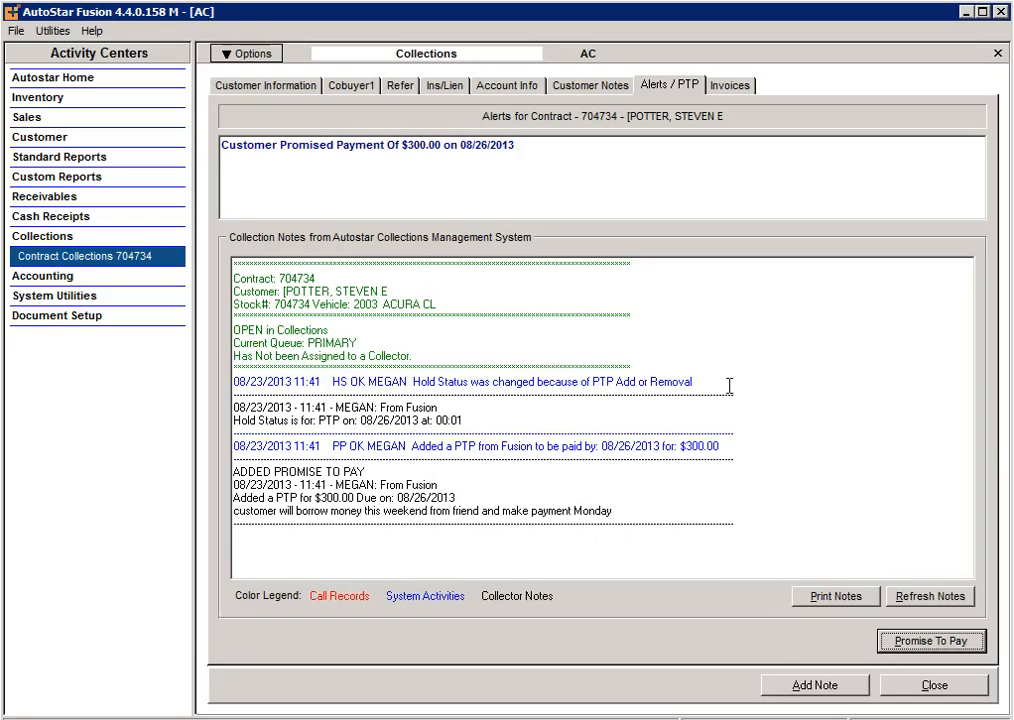
click(938, 600)
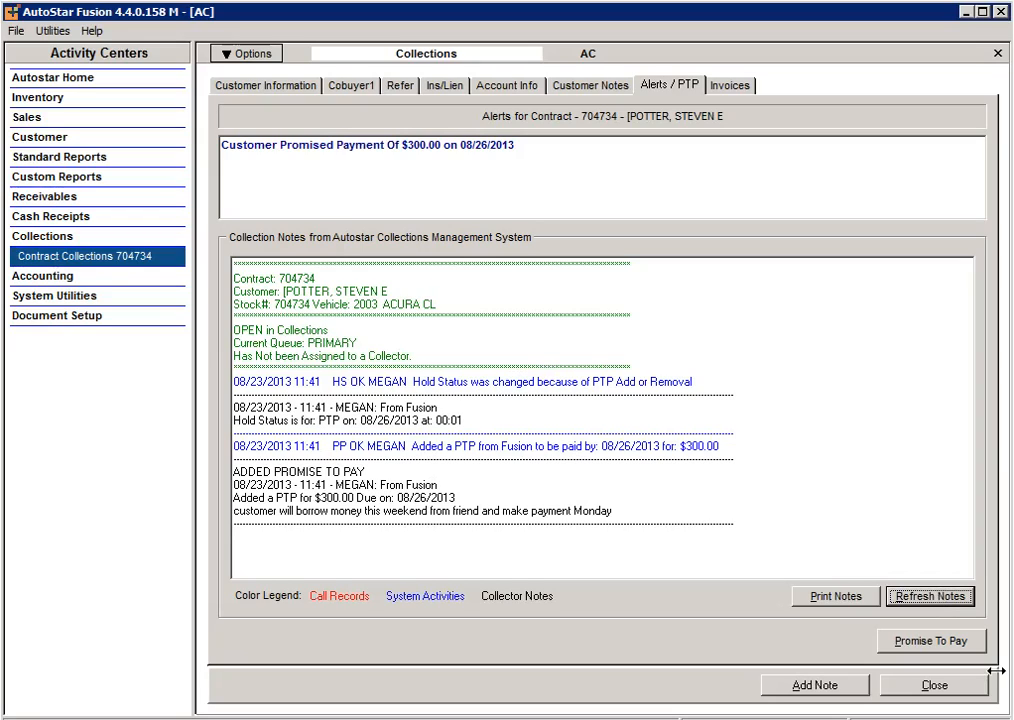
click(930, 643)
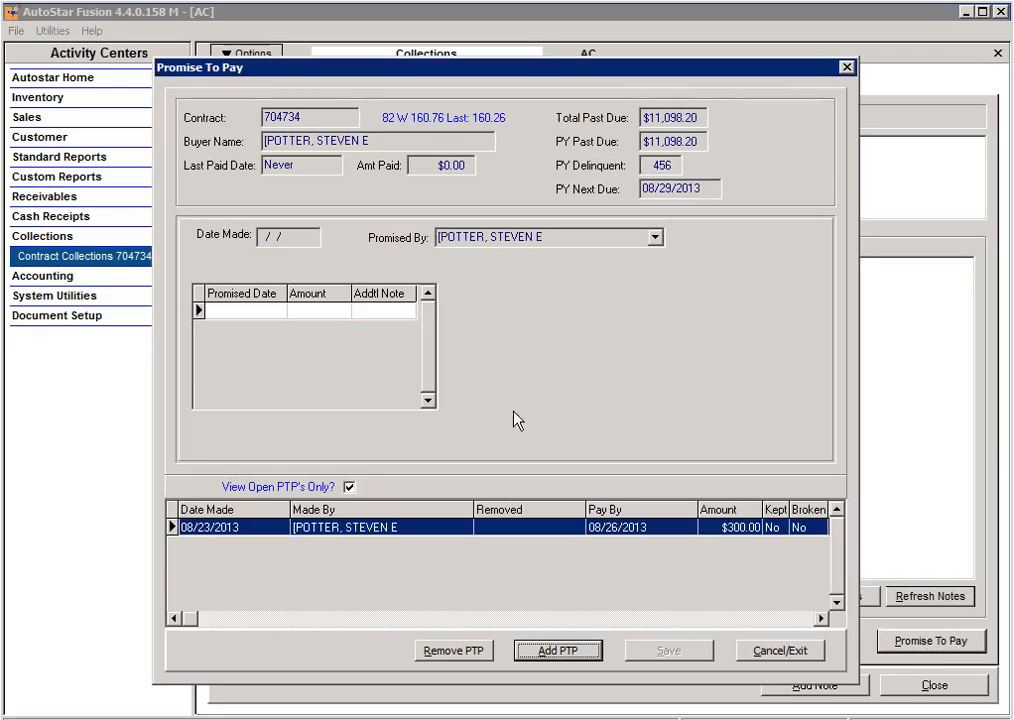
click(560, 651)
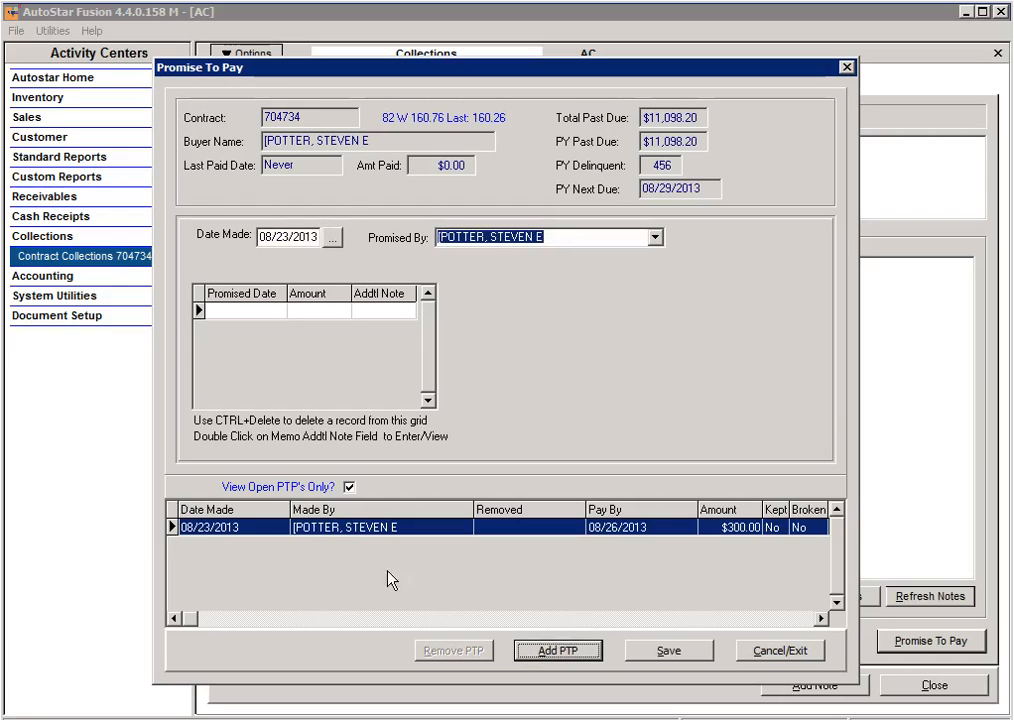
click(223, 316)
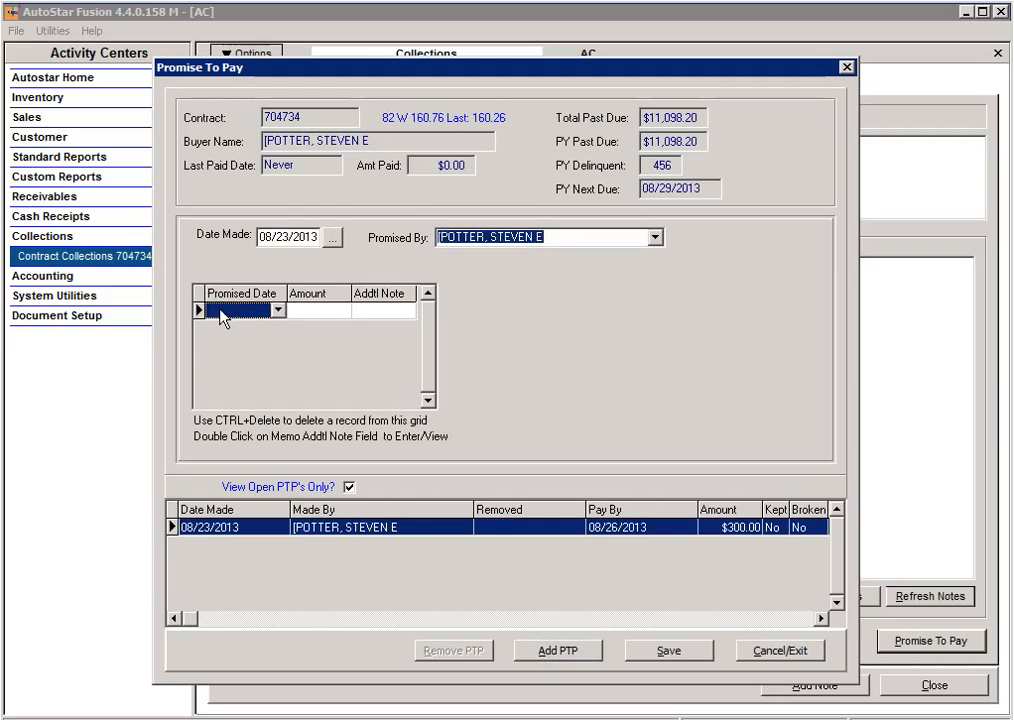
click(277, 311)
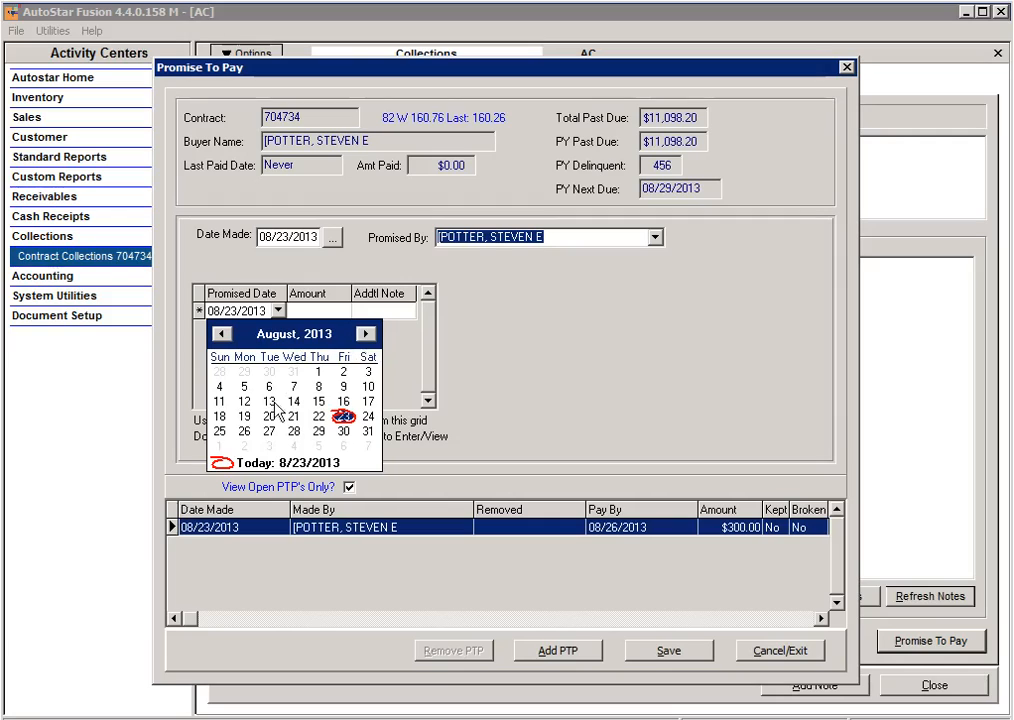
click(250, 428)
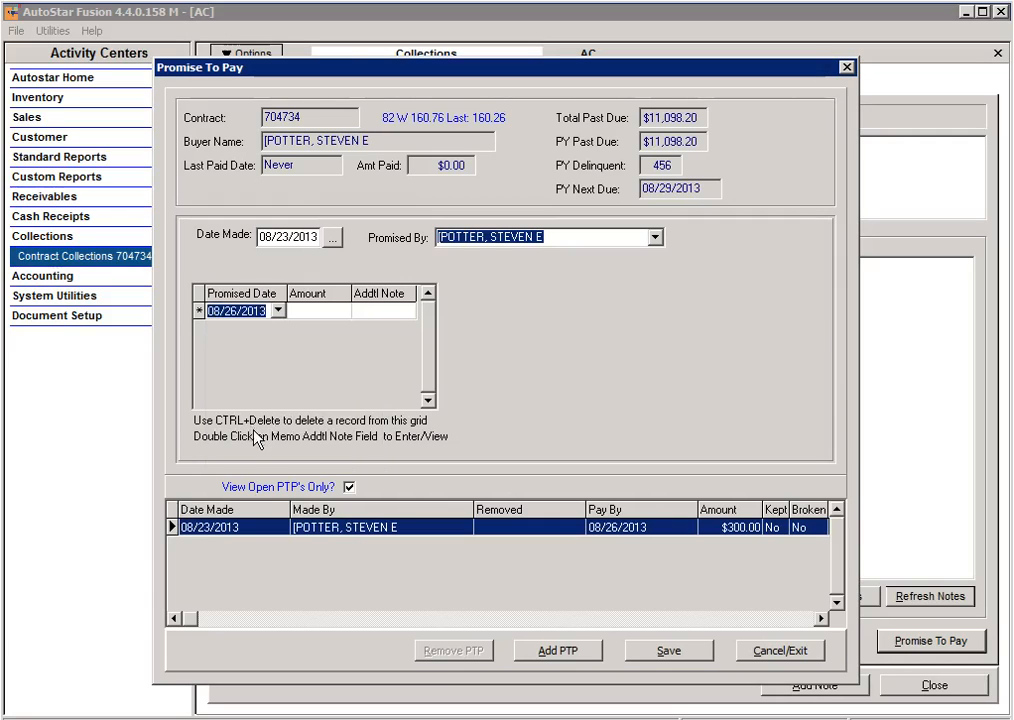
click(322, 312)
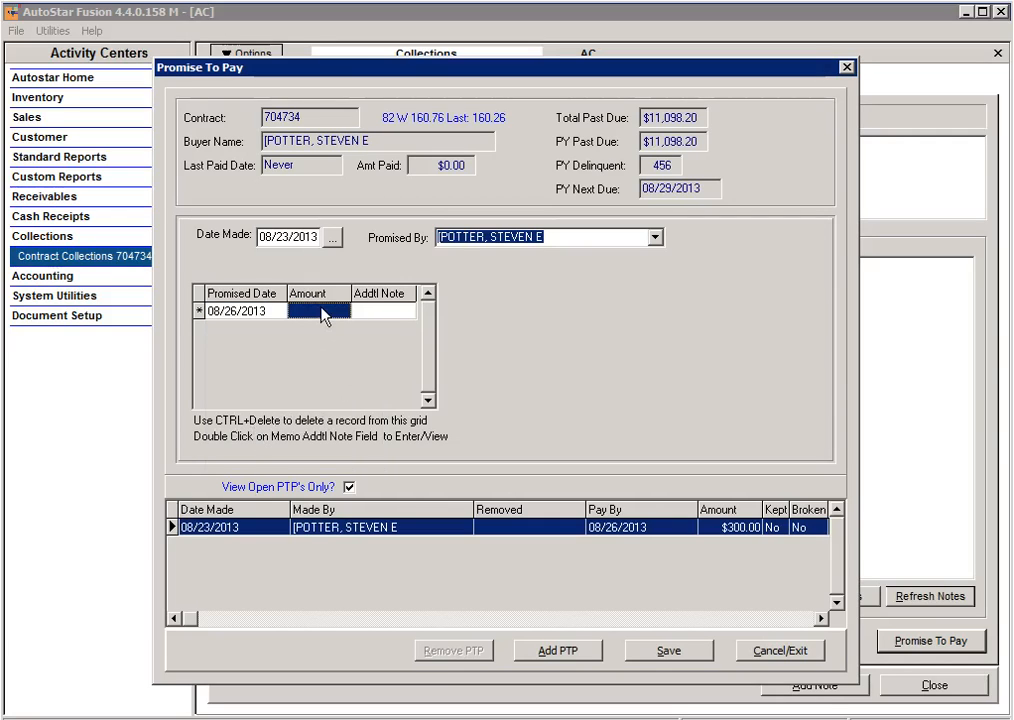
text(100)
Leave the promise's additional note blank, save the new promise to pay and exit the promise window.
double_click(385, 313)
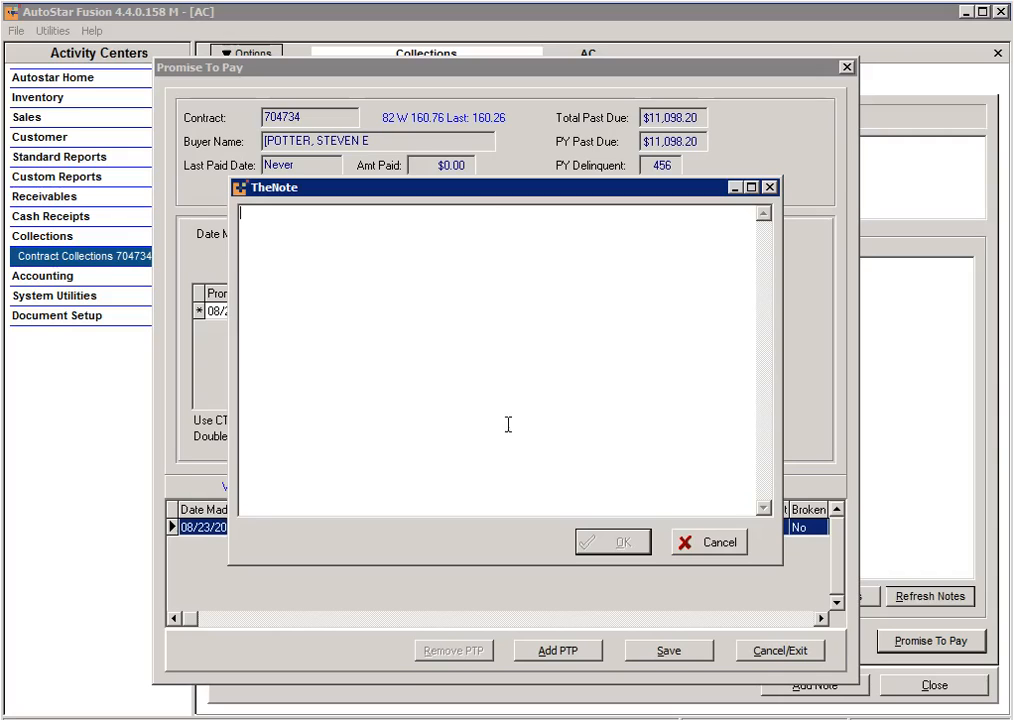
click(719, 544)
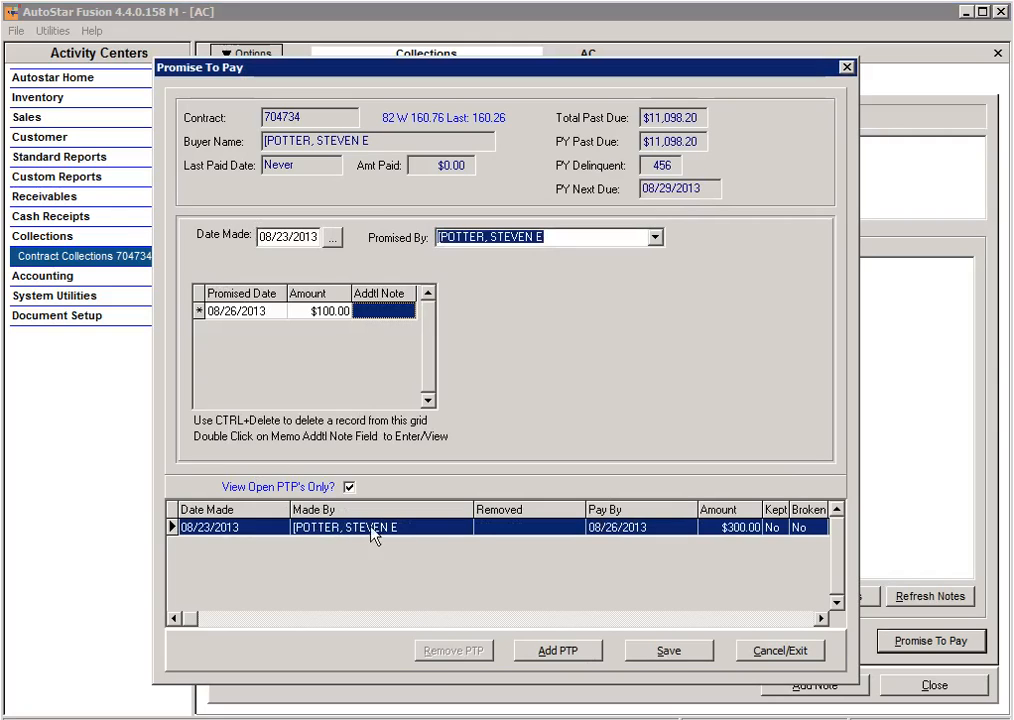
click(650, 654)
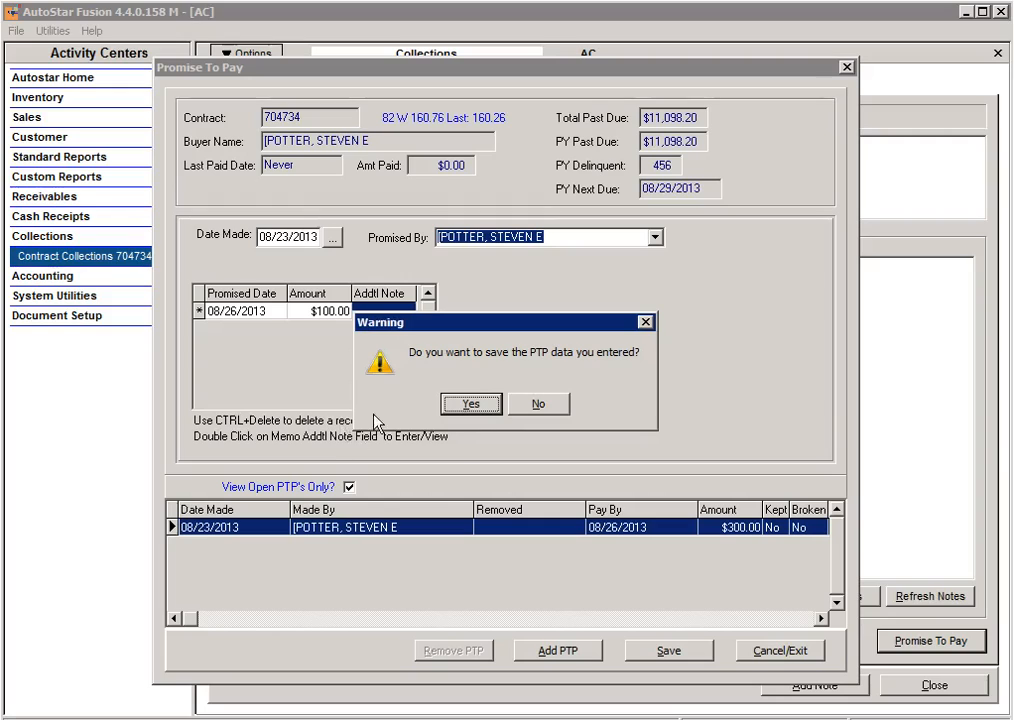
click(470, 405)
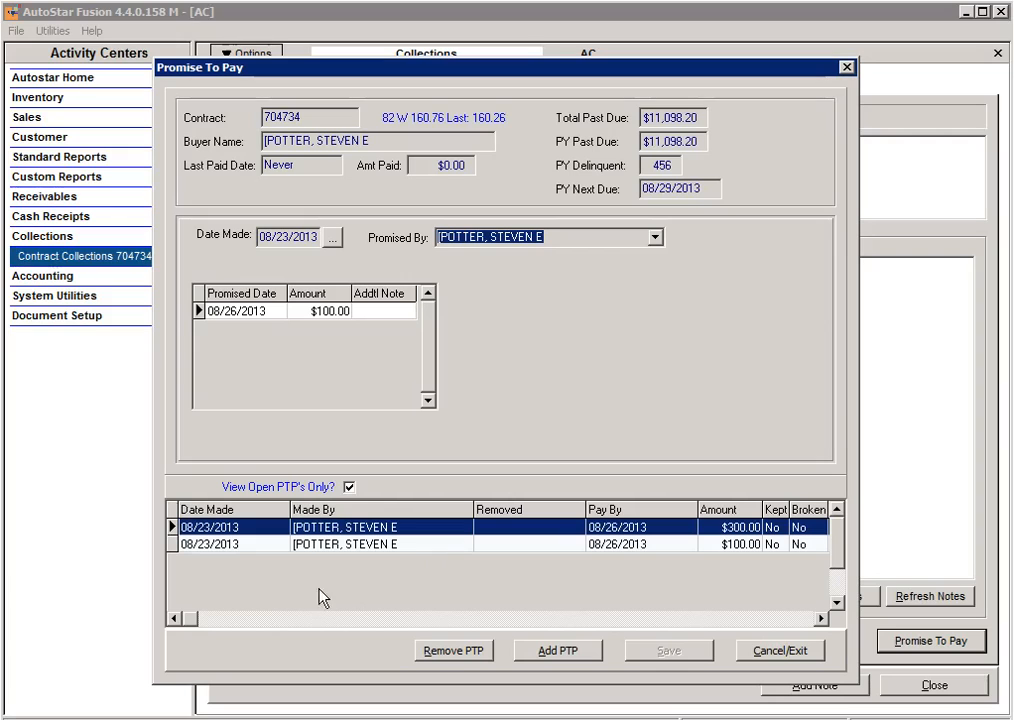
click(760, 651)
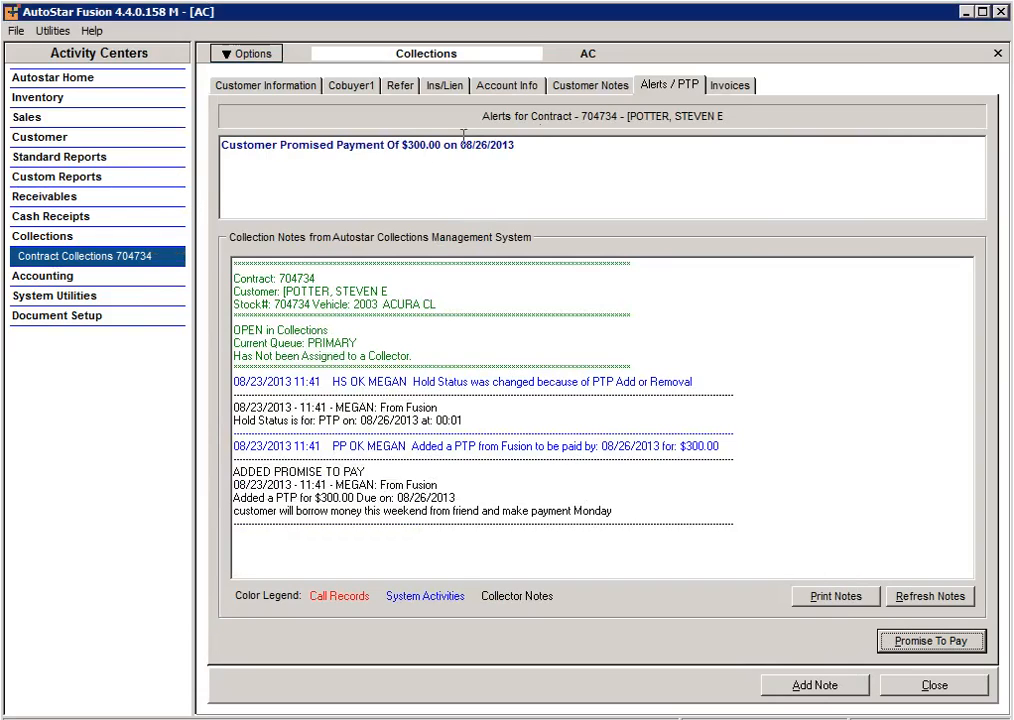
Review the customer information alerts, the contract's due invoices and the late fees owed, without changing any fee.
click(285, 87)
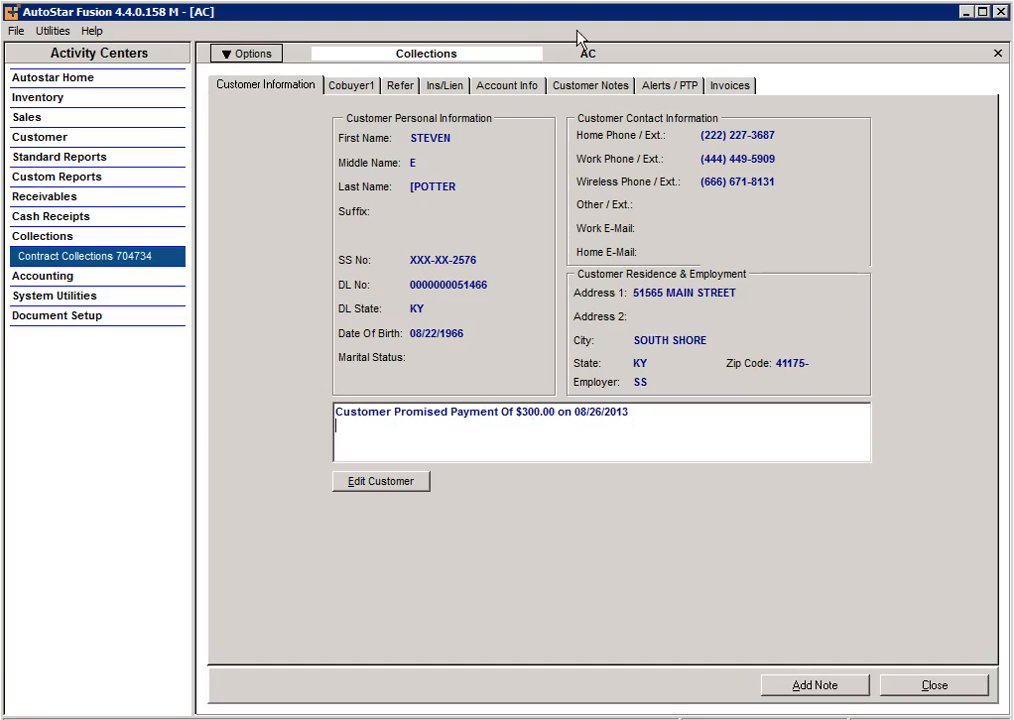
click(733, 88)
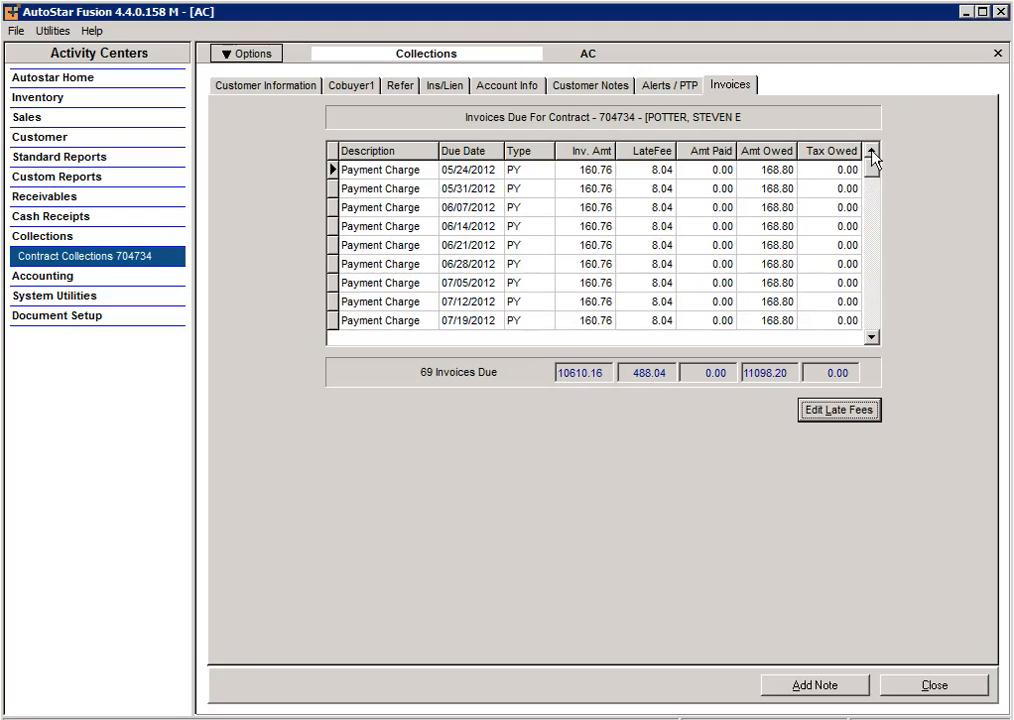
click(824, 410)
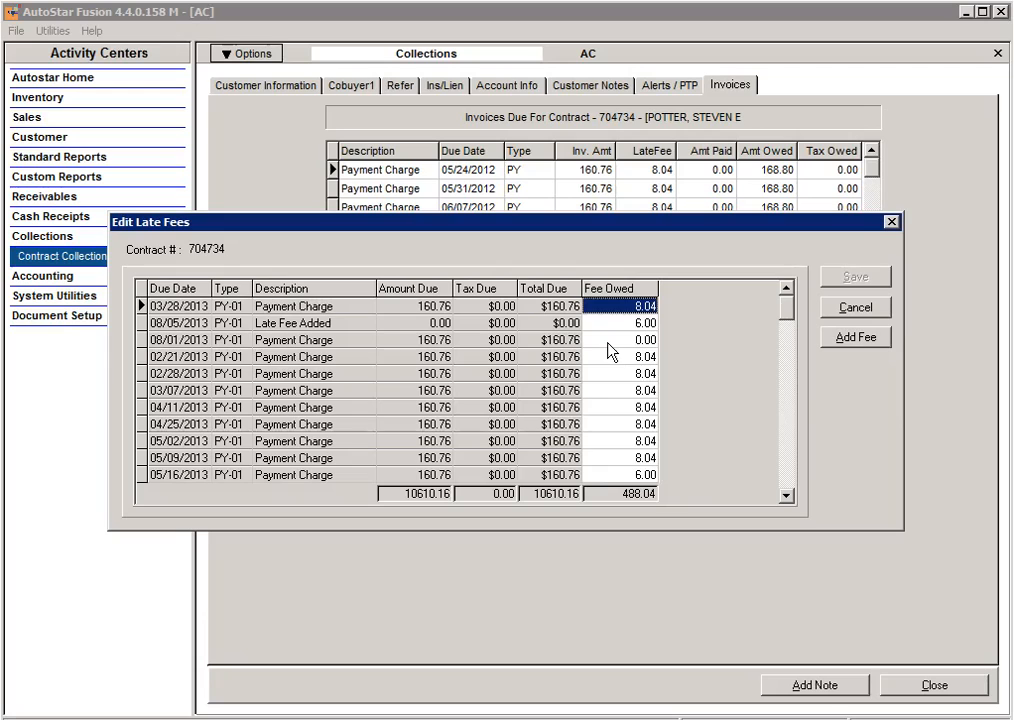
click(871, 309)
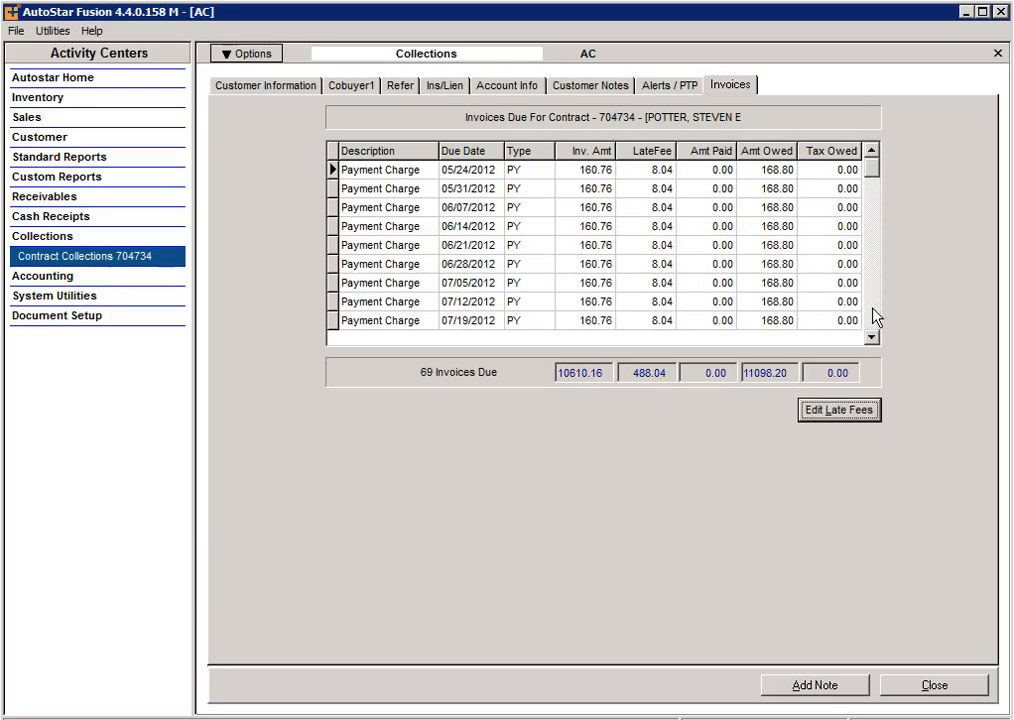
Add the screen note "mom covers for customer..." to the contract and check it on the customer information.
click(257, 56)
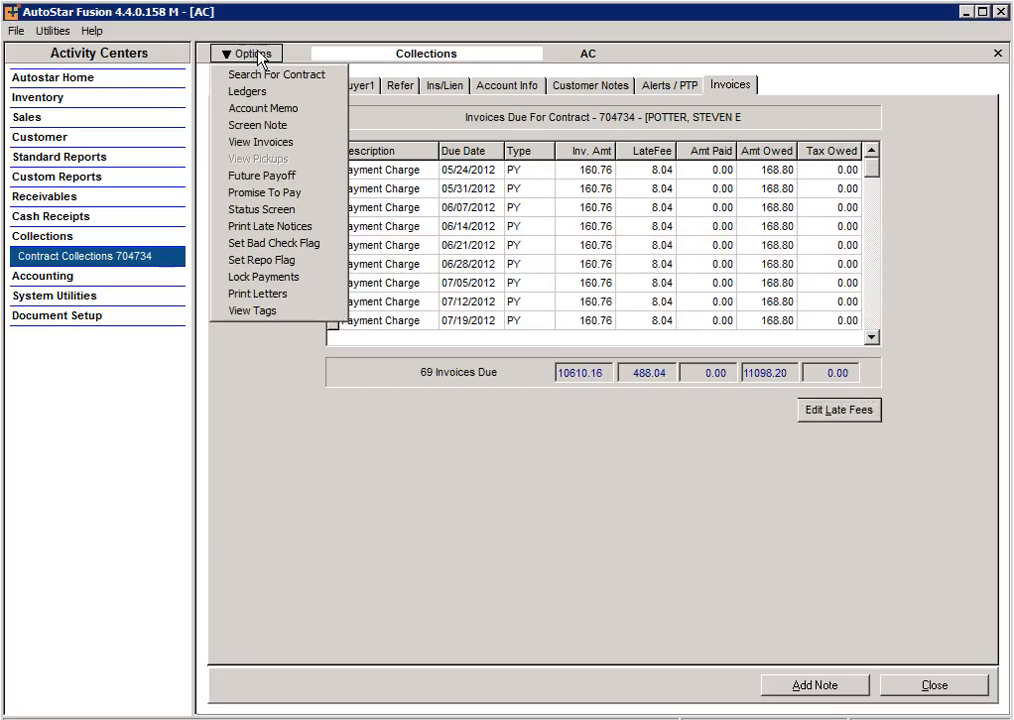
click(309, 125)
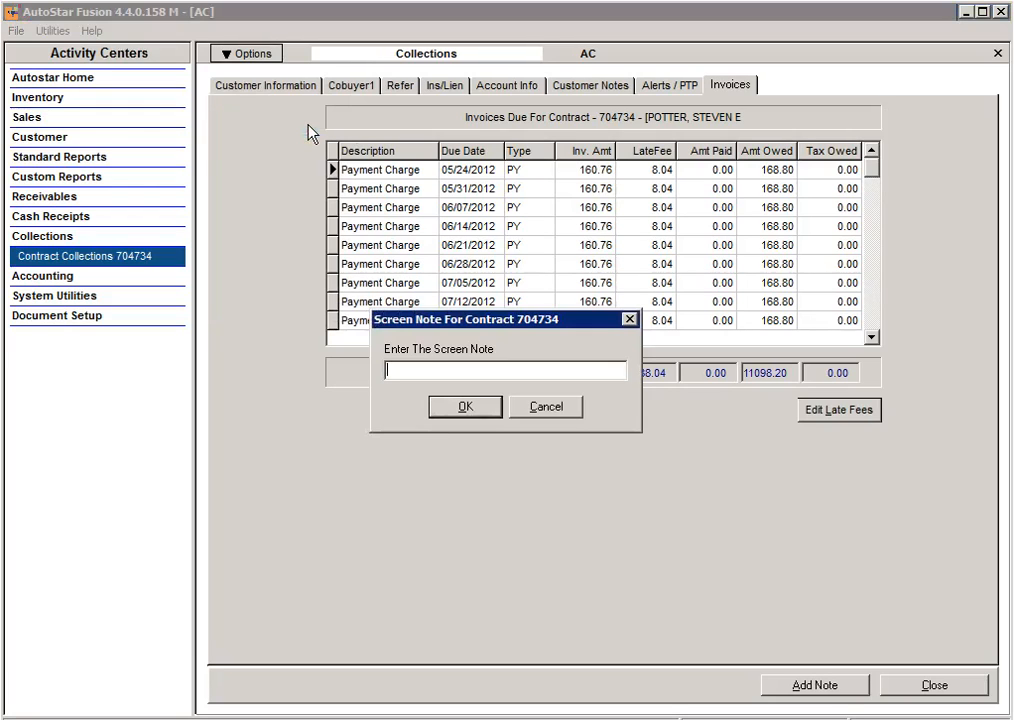
text(momust)
key(BackSpace)
key(BackSpace)
key(BackSpace)
key(BackSpace)
text(m c)
text(s for customer...)
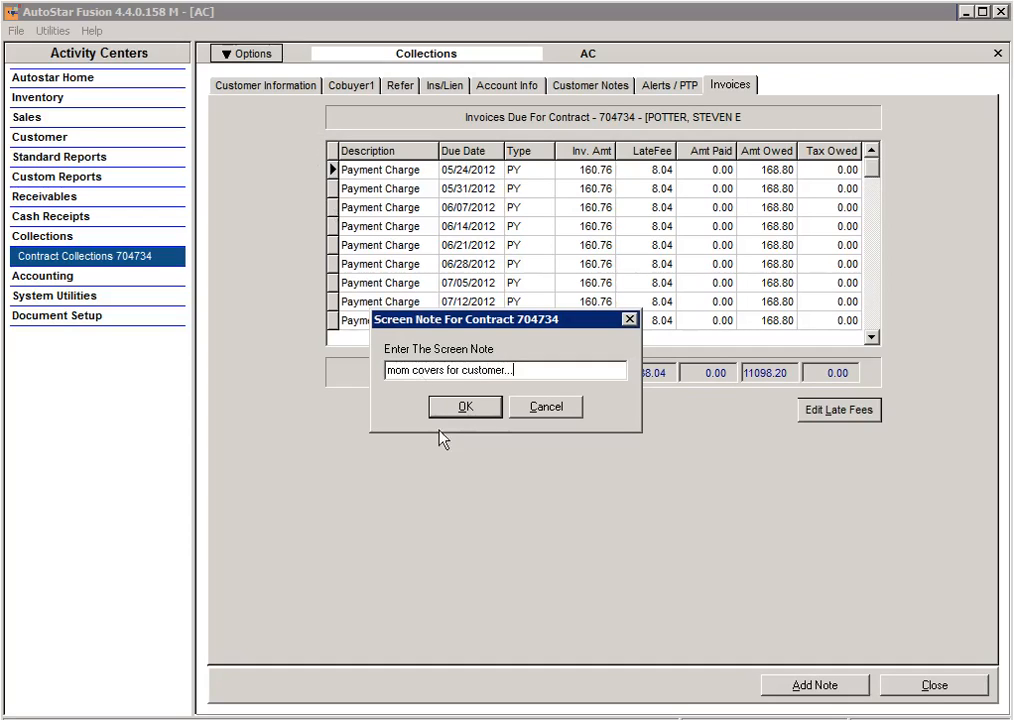
click(461, 410)
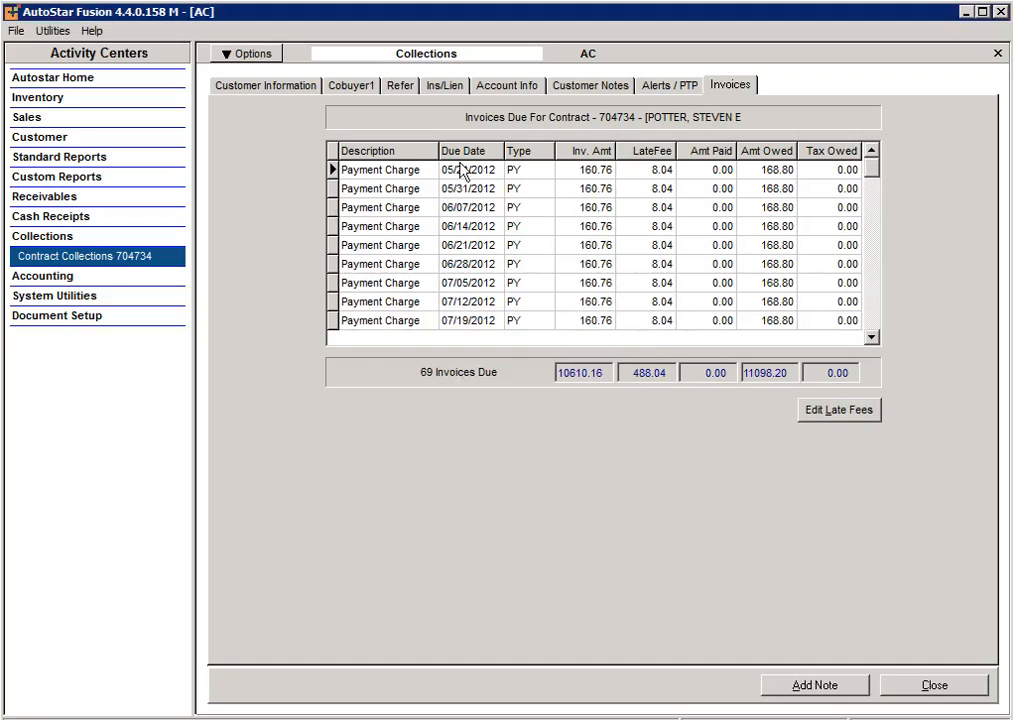
click(285, 88)
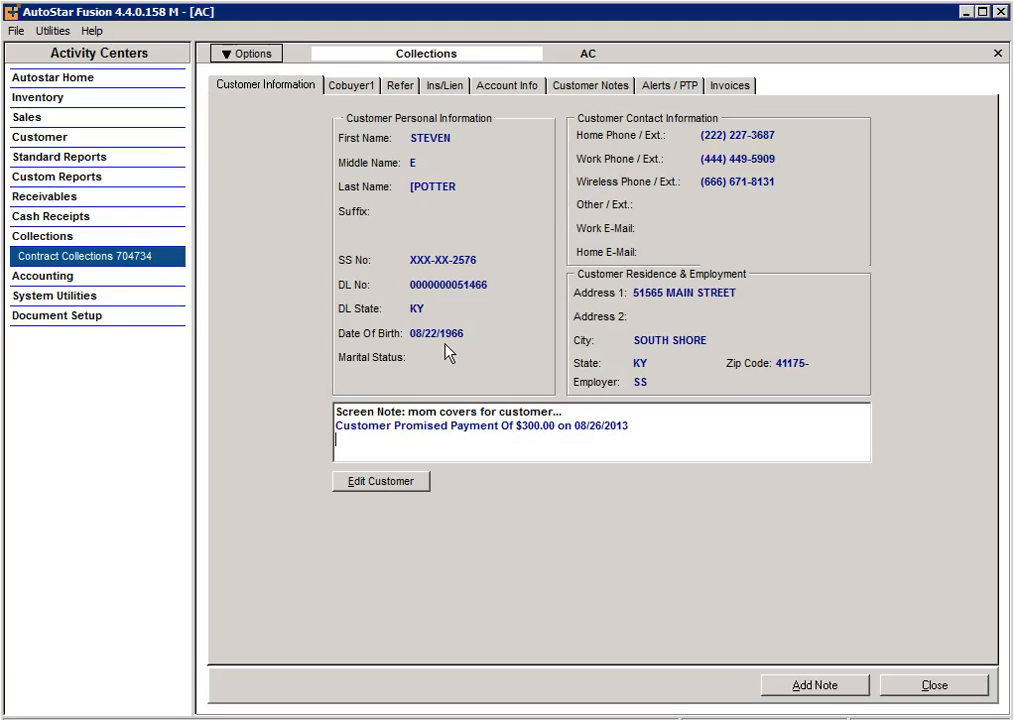
Calculate the contract's future payoff through 09/03/2013.
click(276, 55)
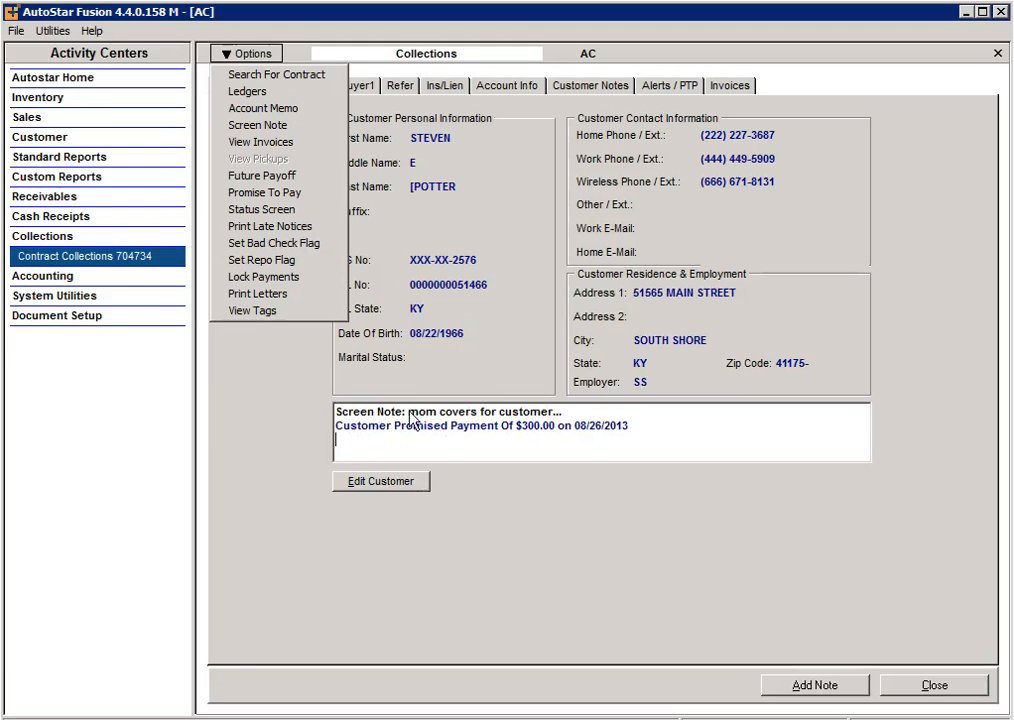
click(302, 185)
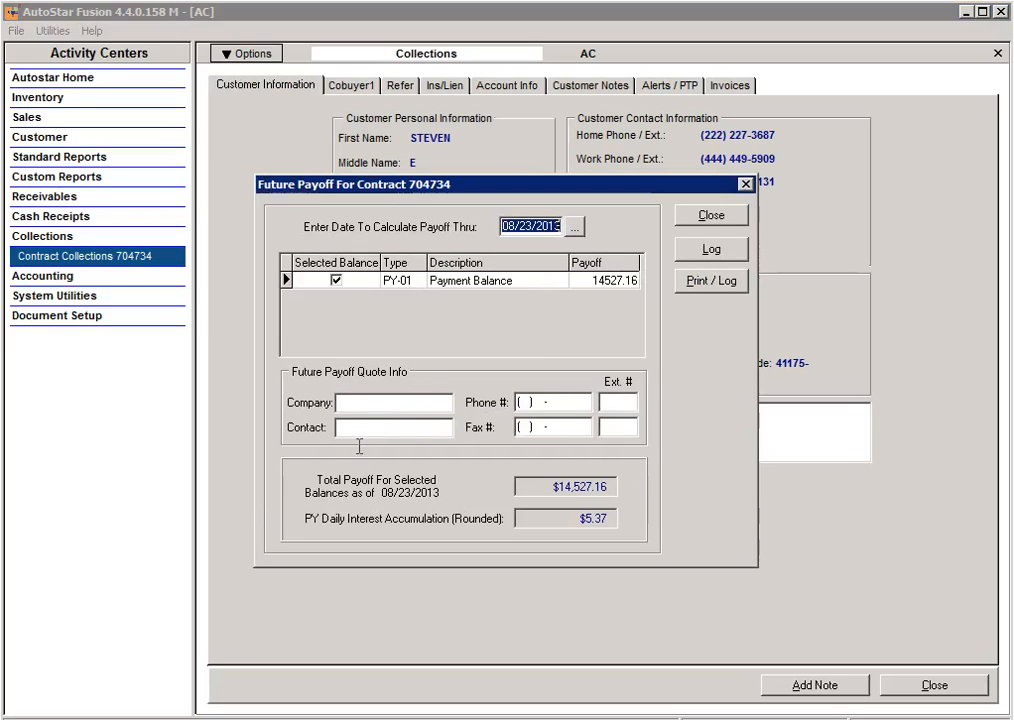
click(574, 227)
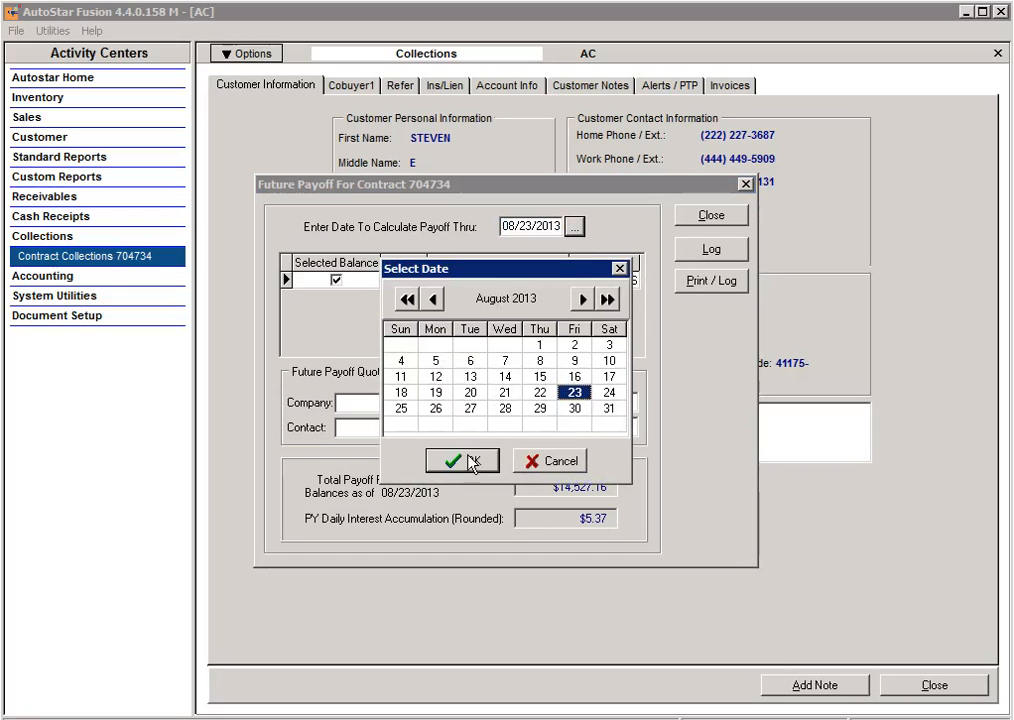
click(582, 299)
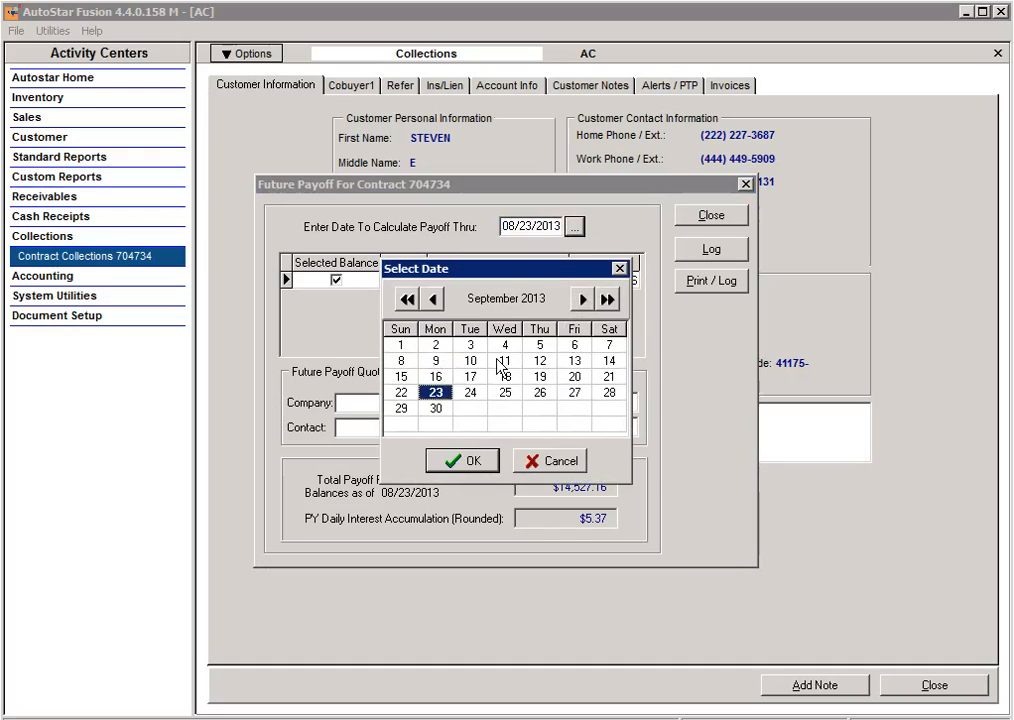
click(470, 344)
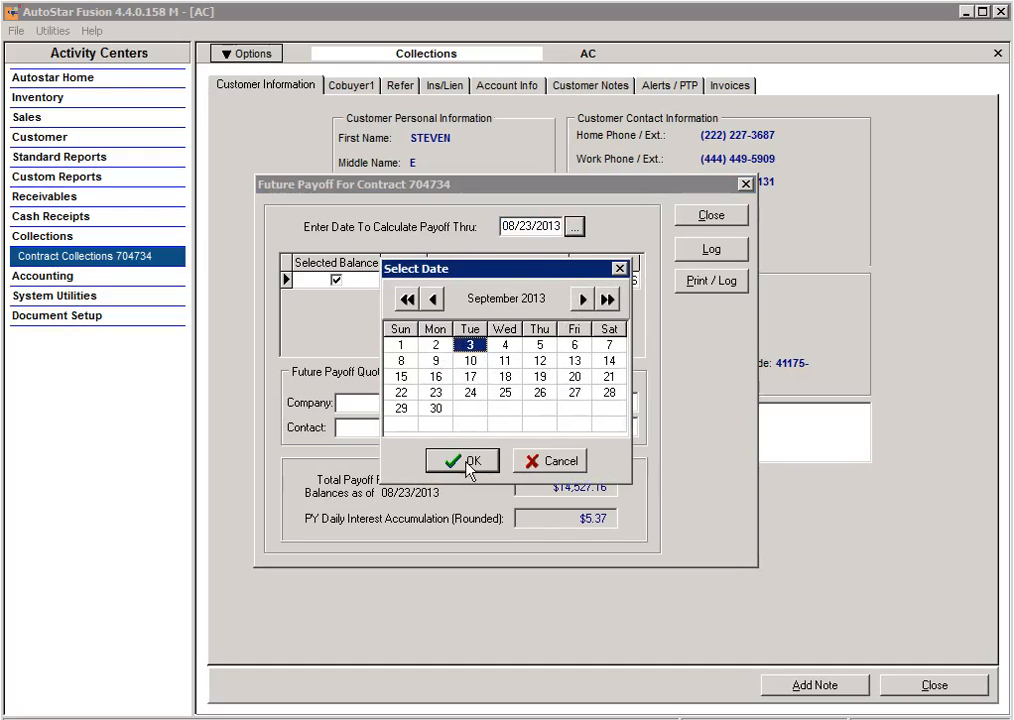
click(464, 461)
Enter ALLSTATE as the payoff quote's company, log the future payoff and close its window.
click(361, 405)
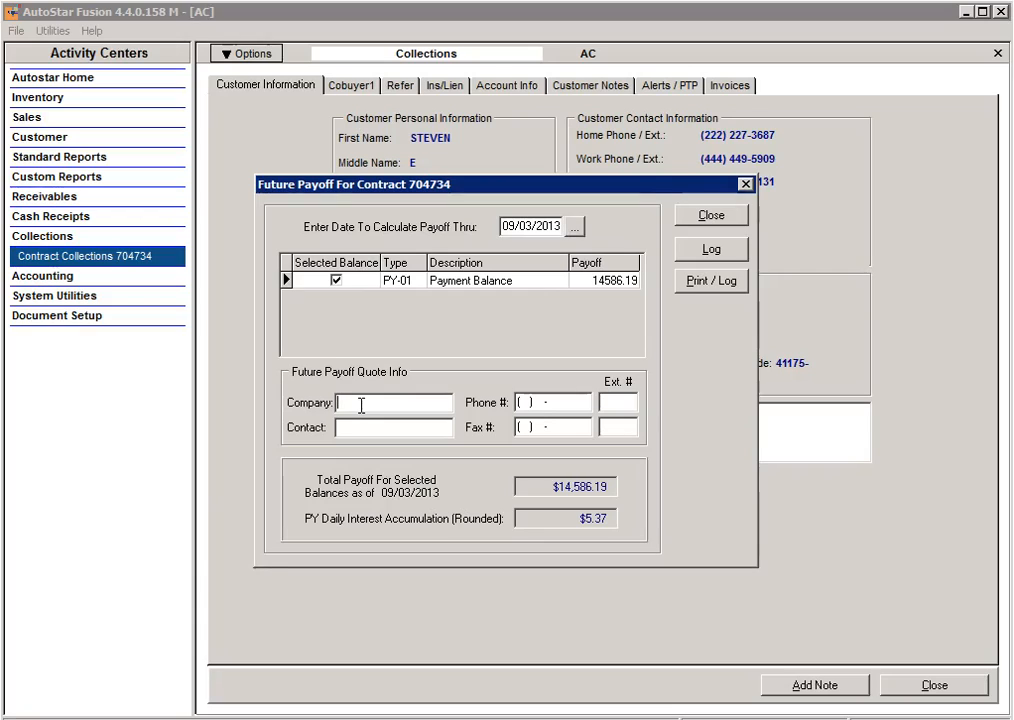
text(ALLSTATE)
click(713, 251)
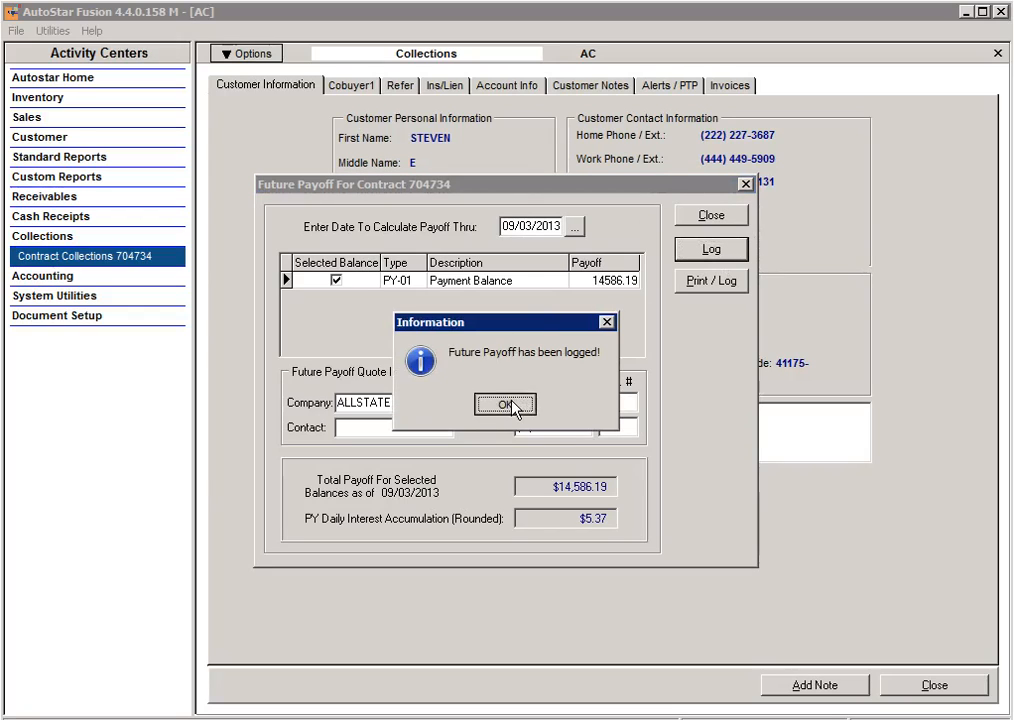
click(509, 405)
click(709, 213)
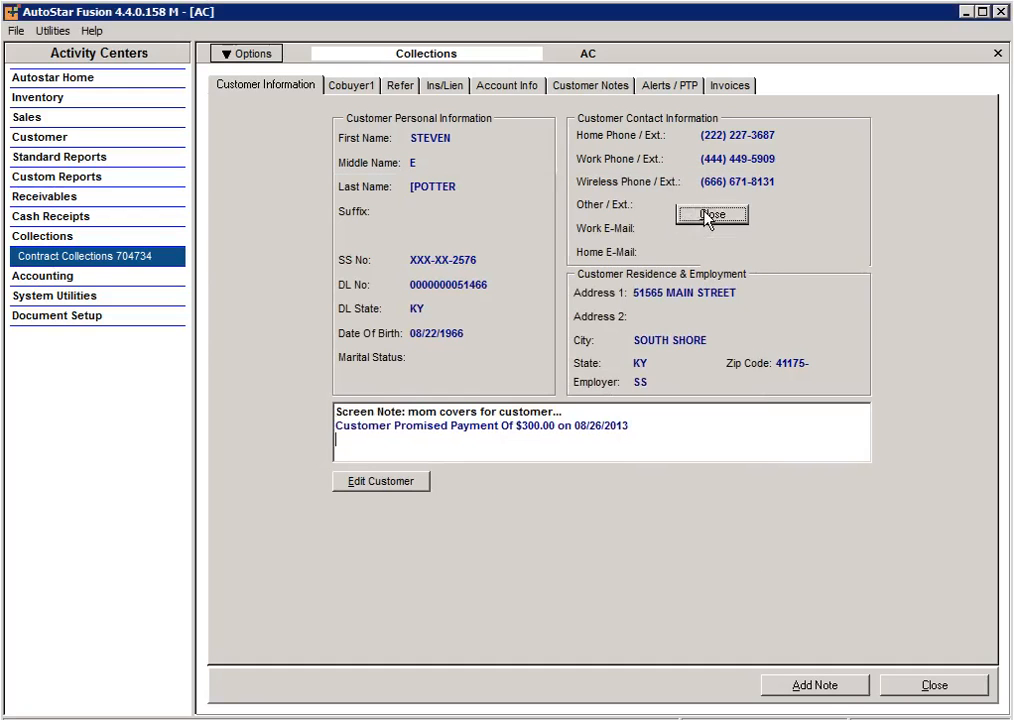
Open the contract's sales status screen and review its cost, payment, past-due and payoff details.
click(240, 56)
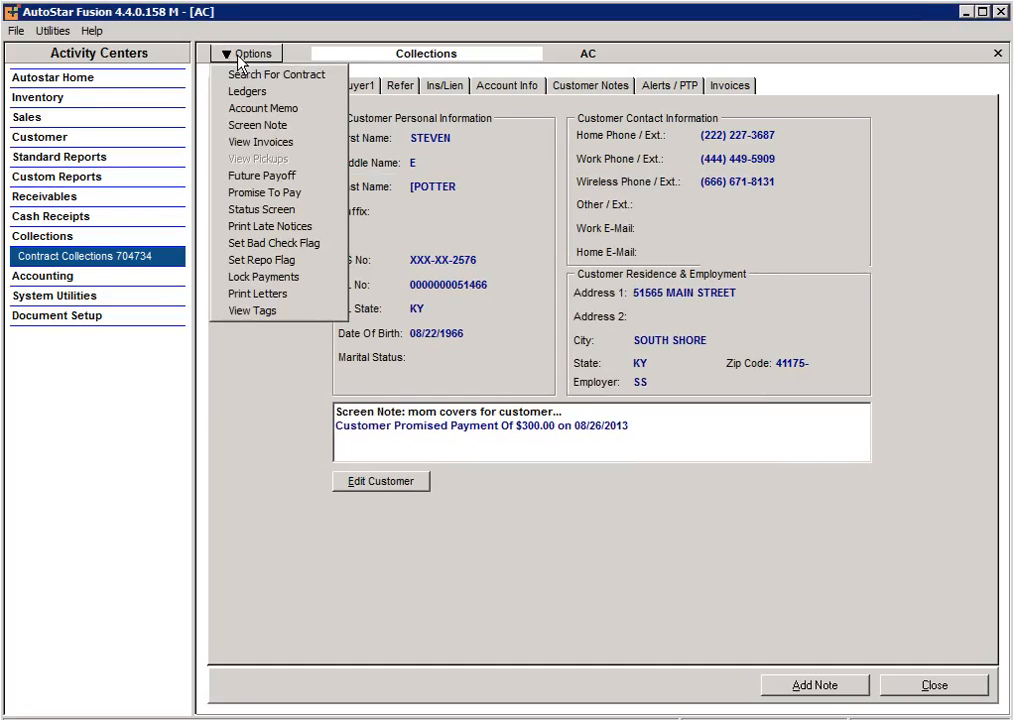
click(308, 210)
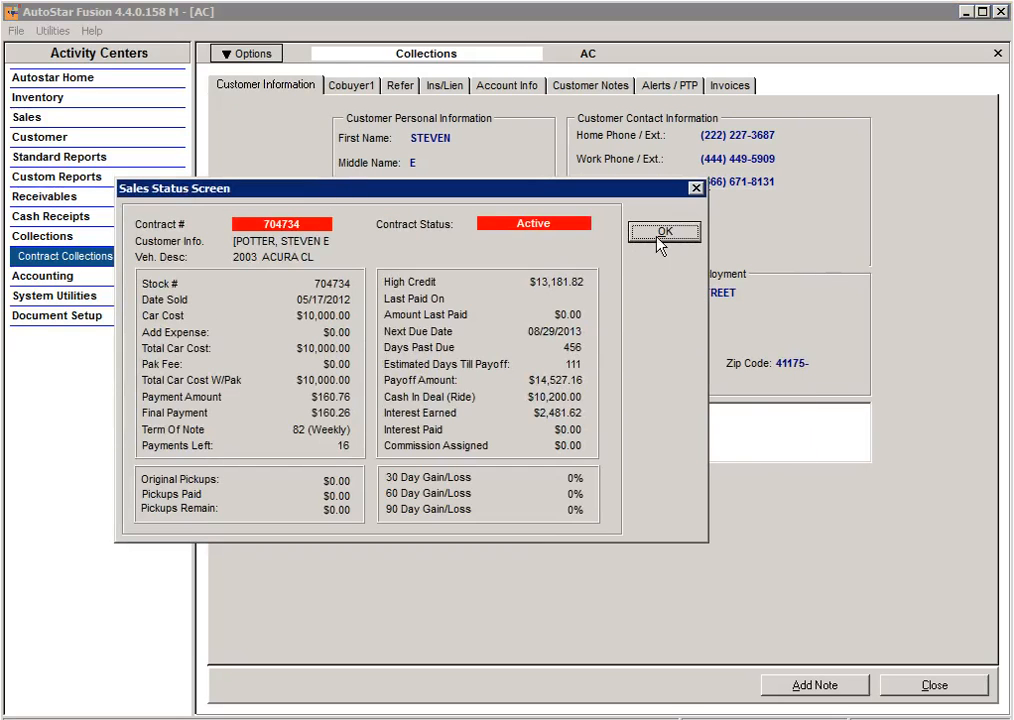
click(658, 238)
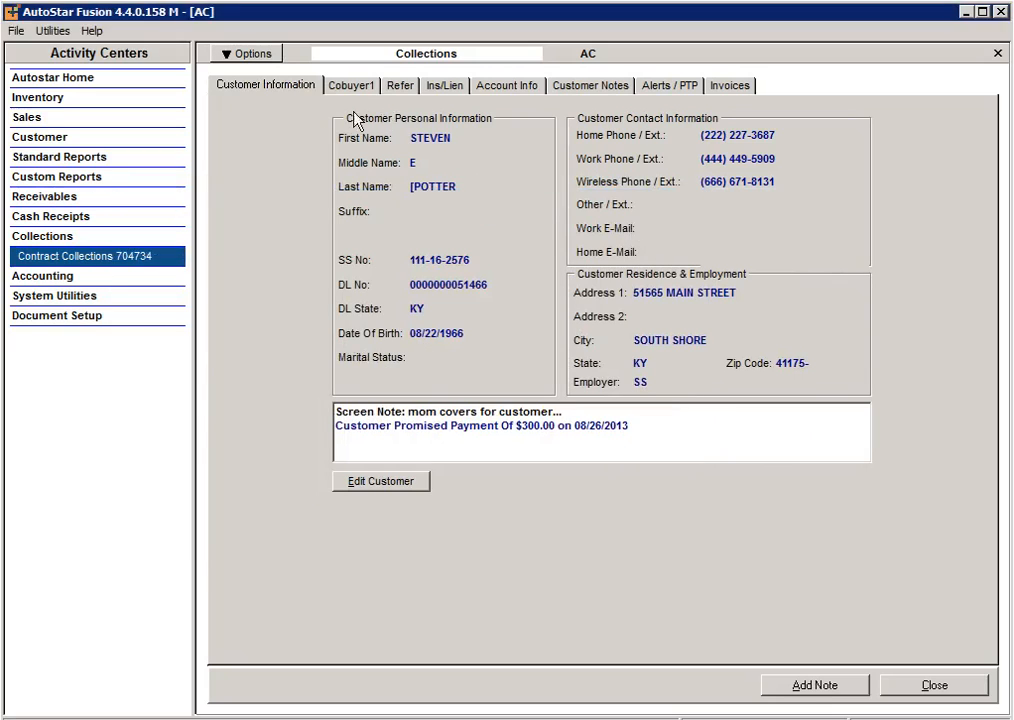
click(268, 58)
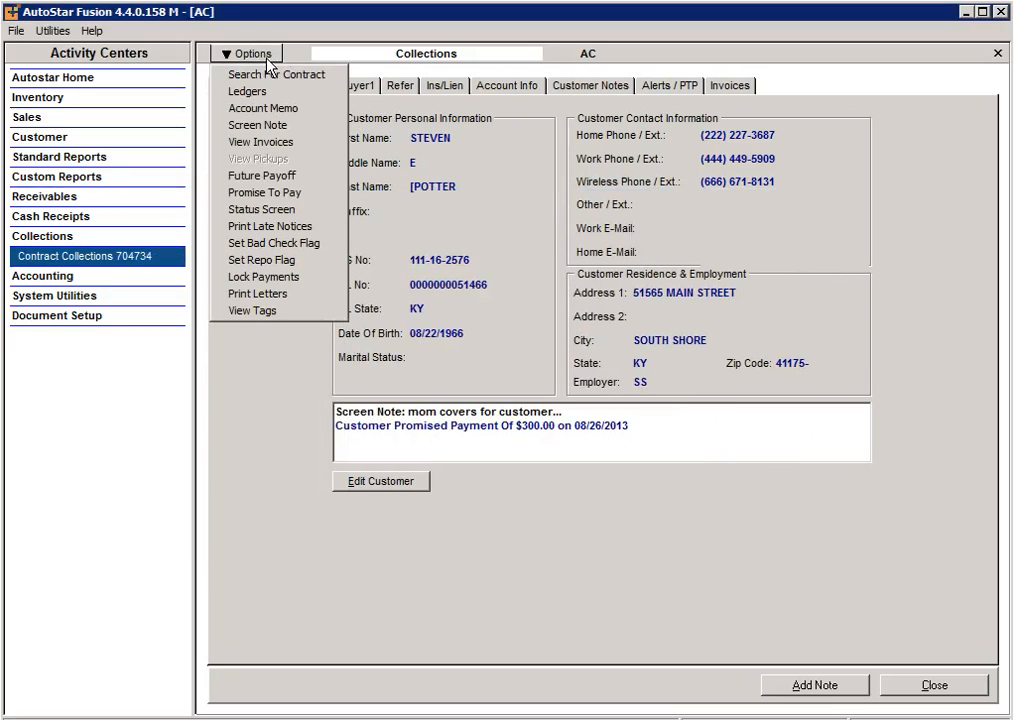
click(265, 210)
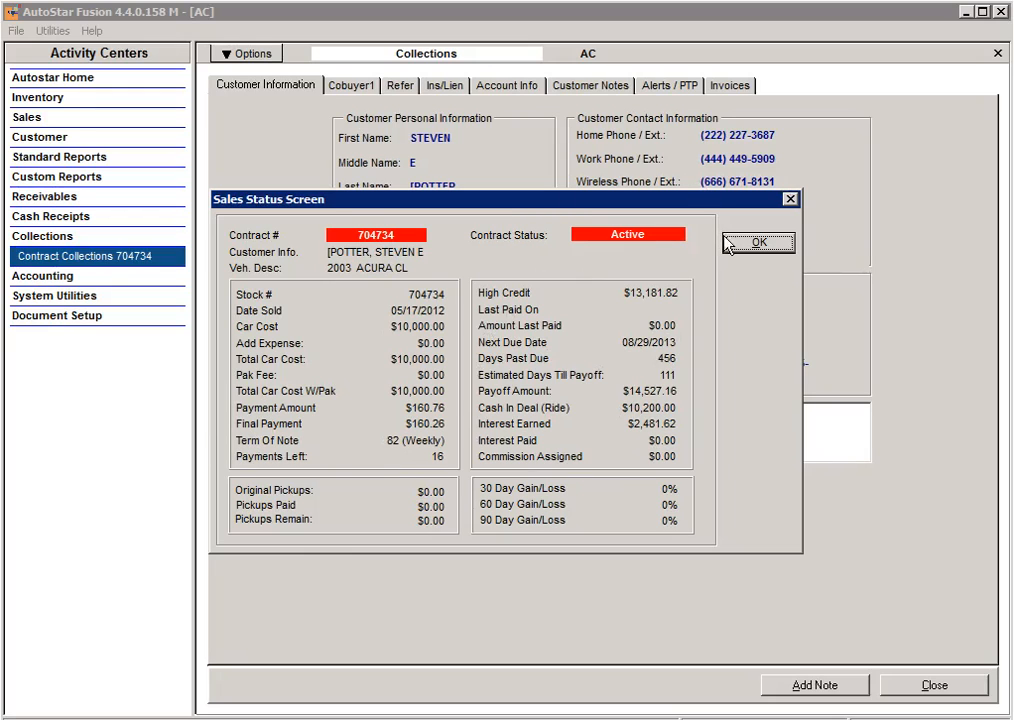
Close the sales status screen and review the contract's remaining collection options, such as the repo flag and payment lock.
click(758, 243)
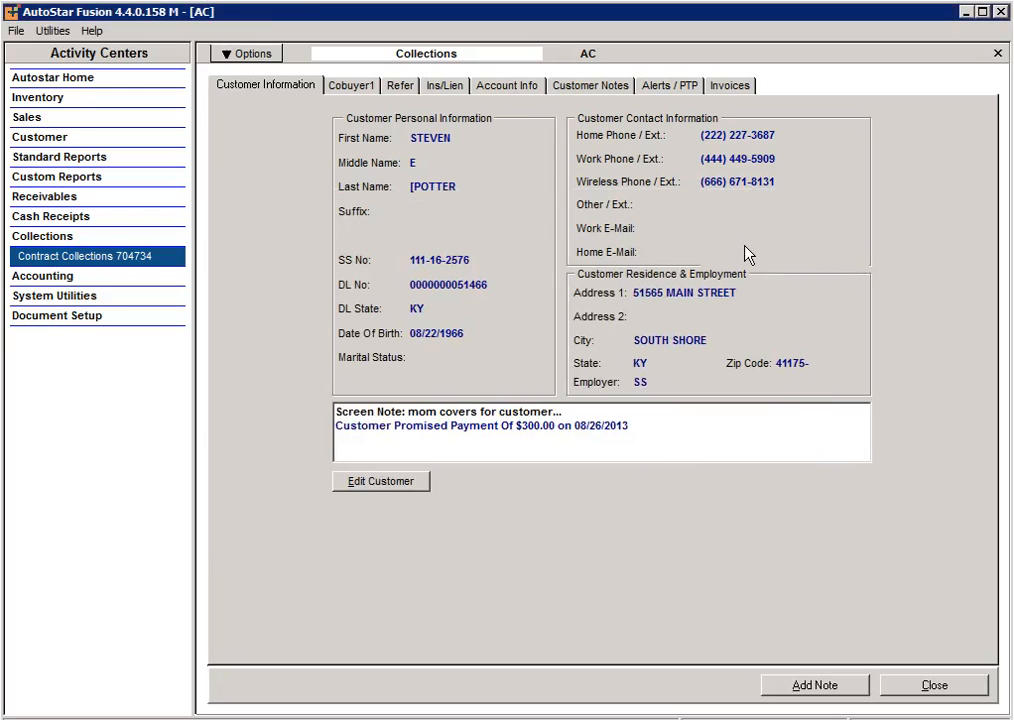
click(266, 57)
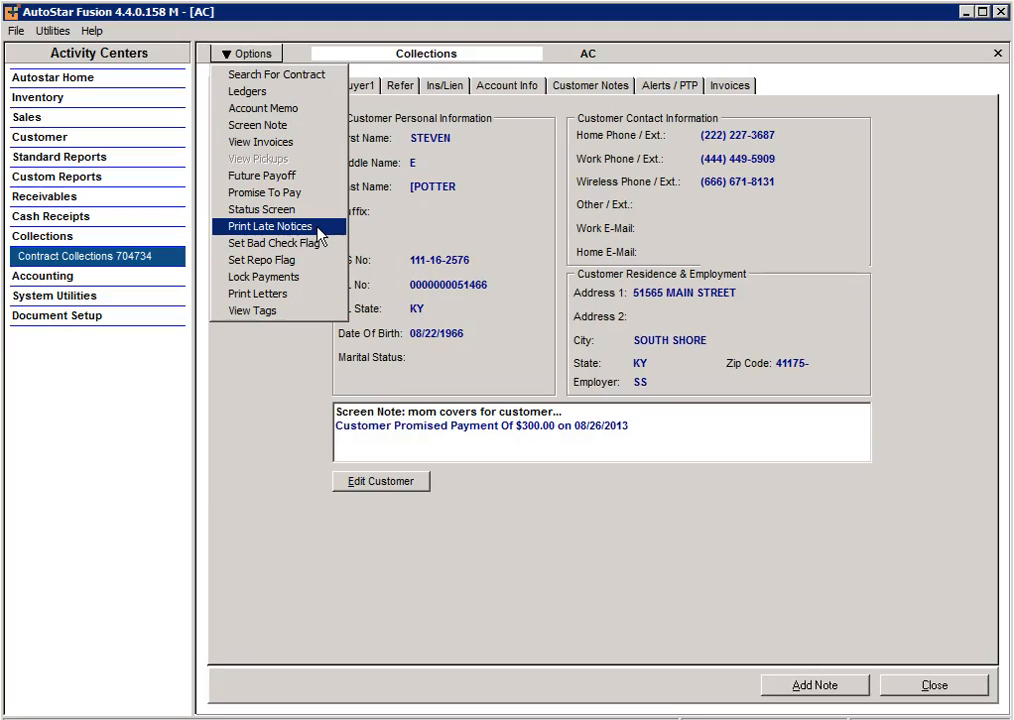
click(300, 278)
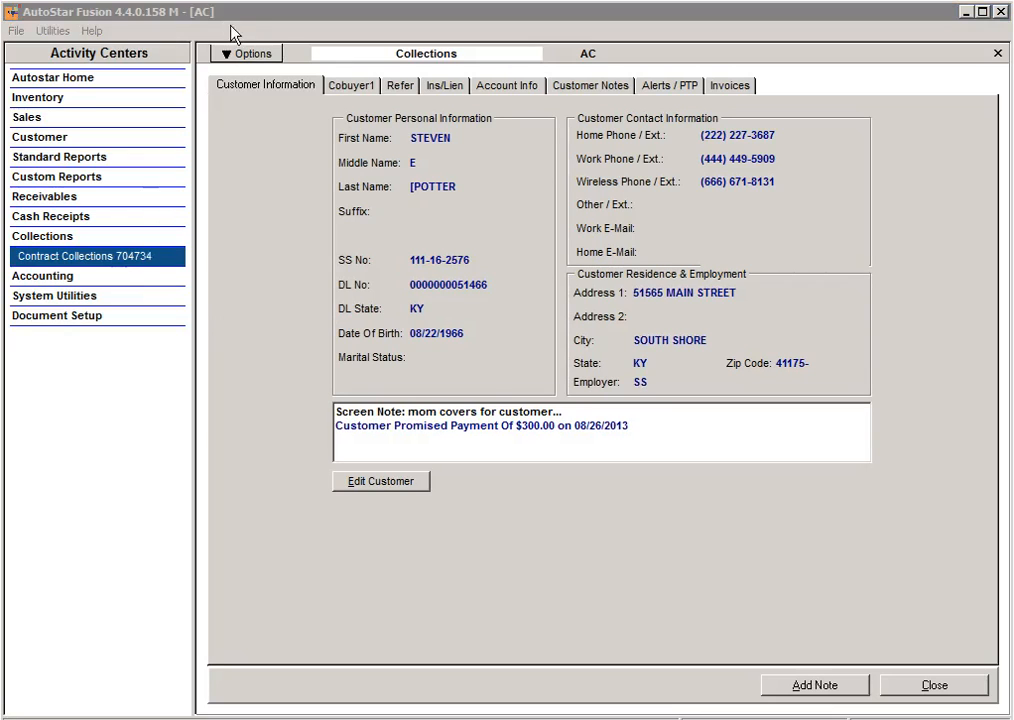
Assign the NOCALLJ - No Calls On Job tag from the COLLECT1 group to the contract, save it and close the tags window.
click(243, 53)
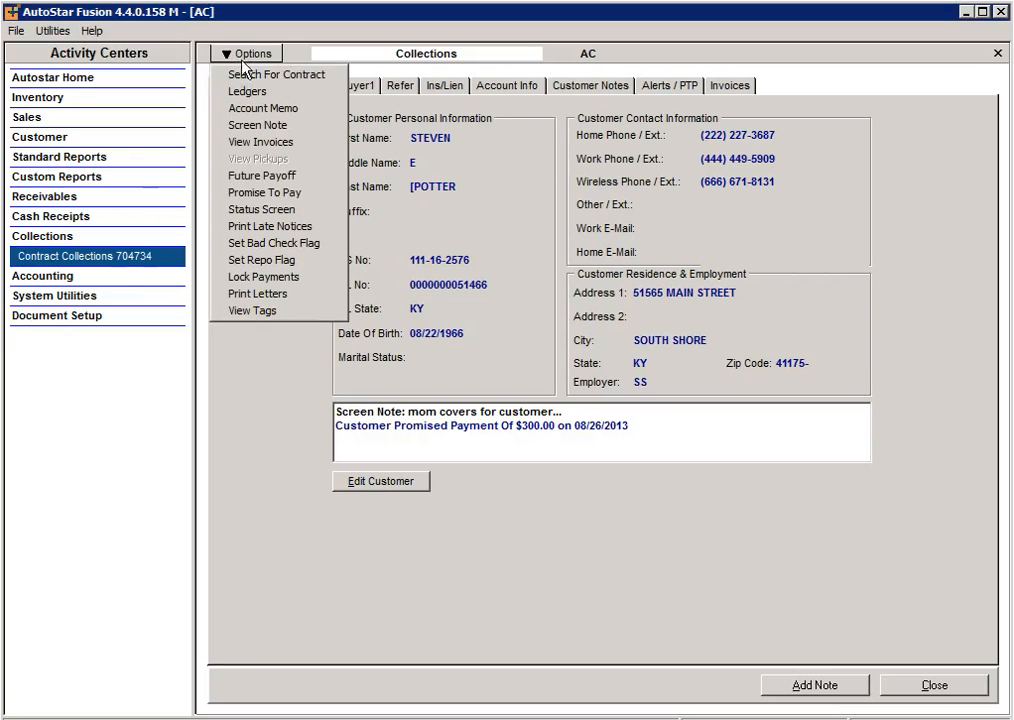
click(265, 311)
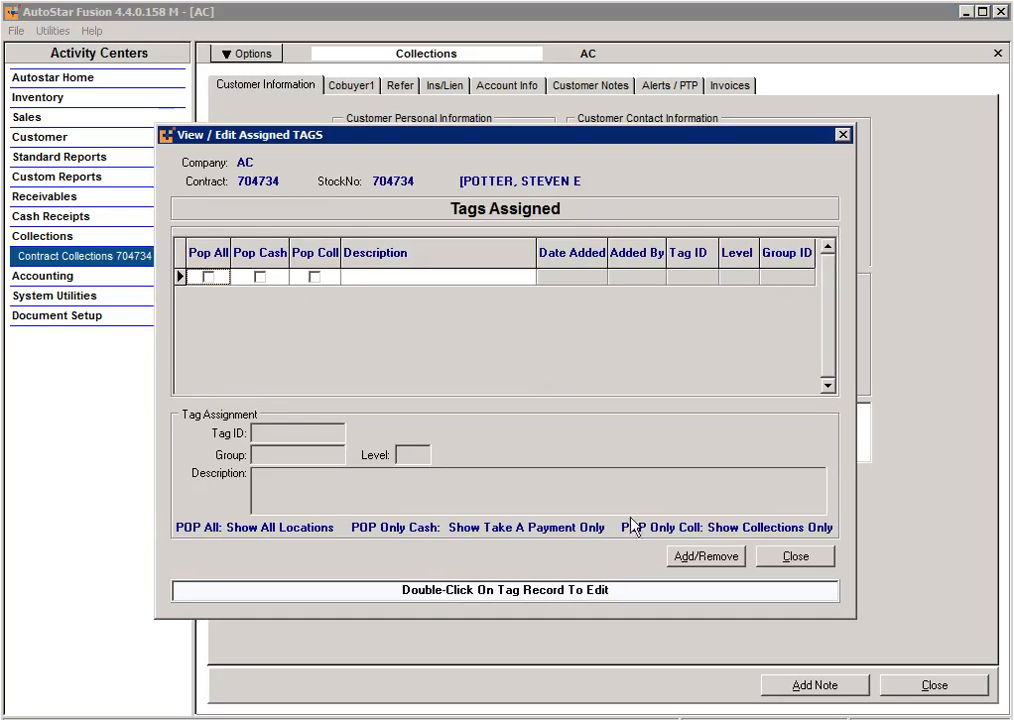
click(705, 558)
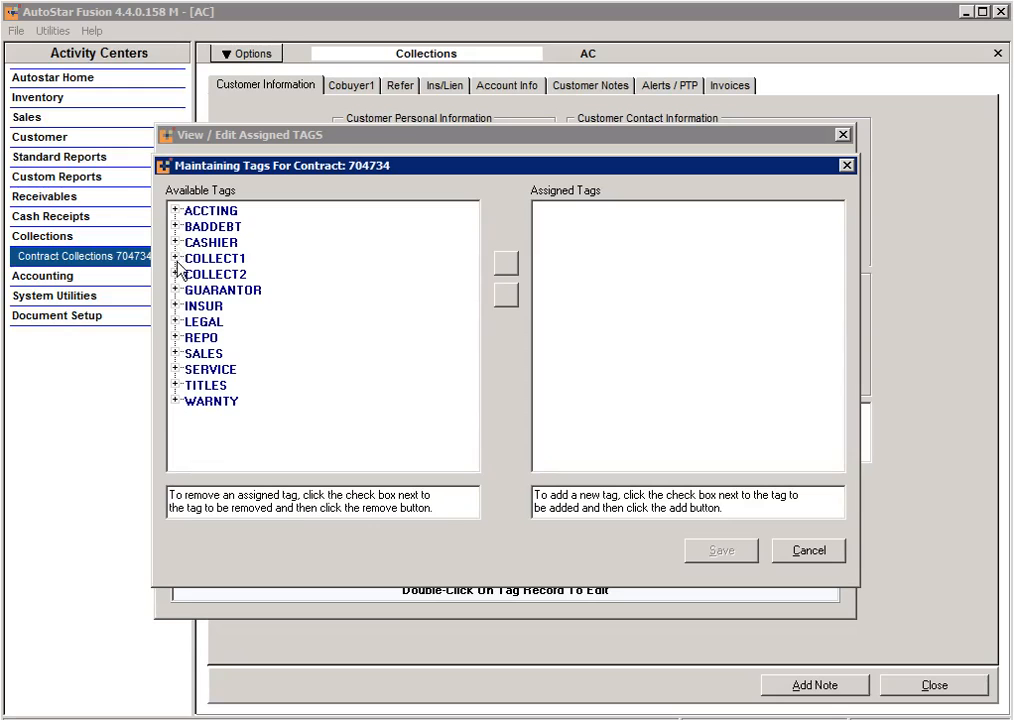
click(175, 258)
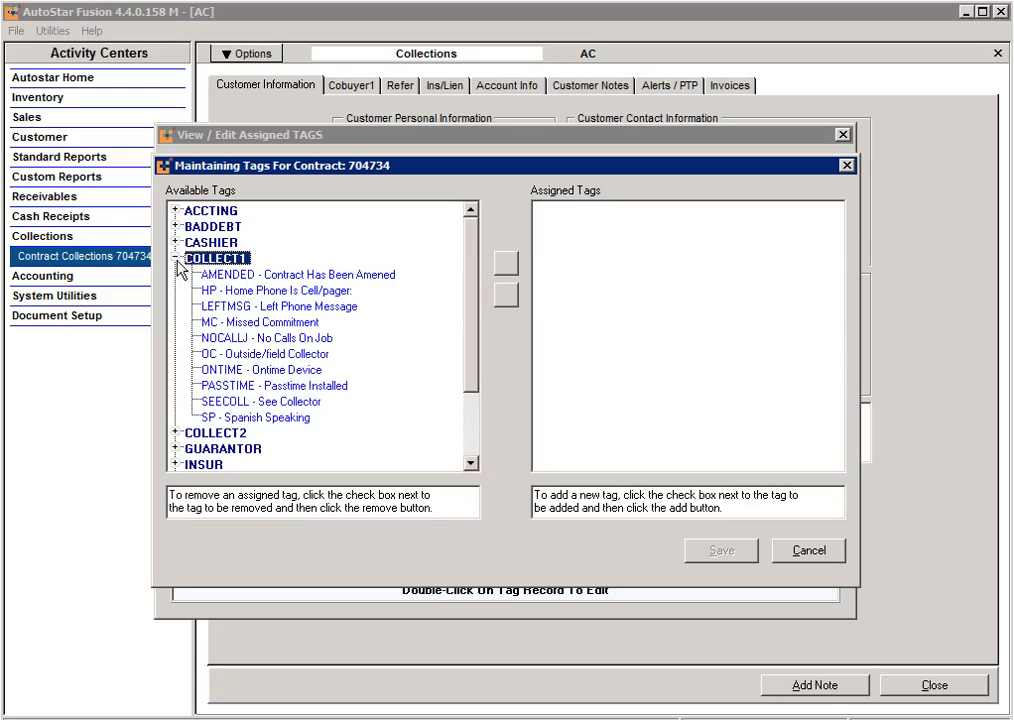
click(279, 340)
click(507, 264)
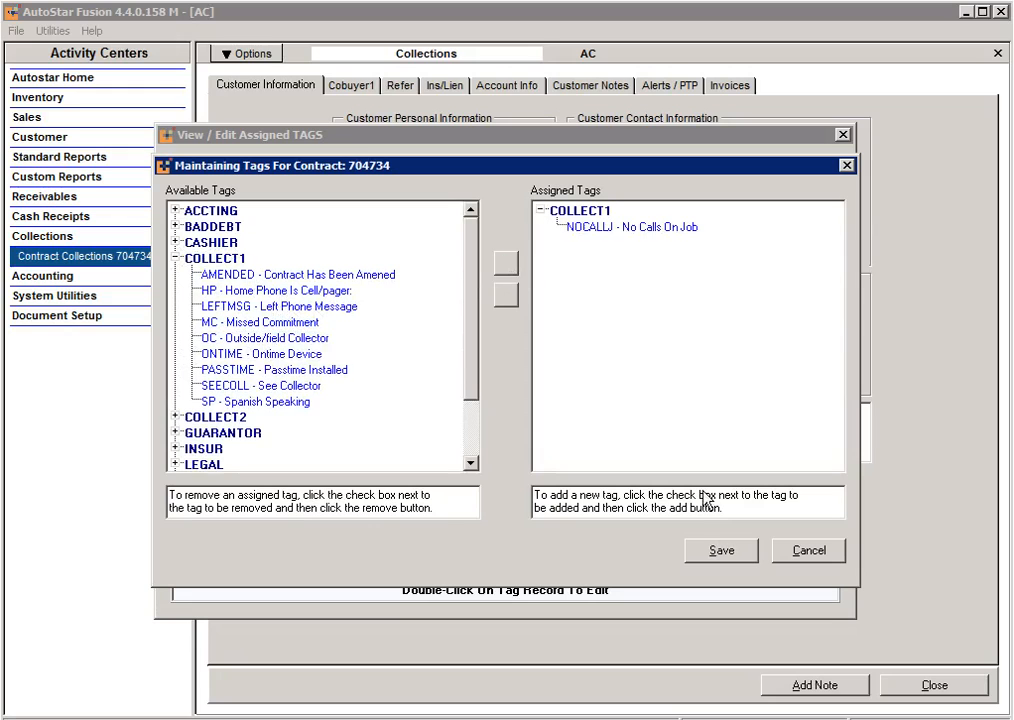
click(722, 552)
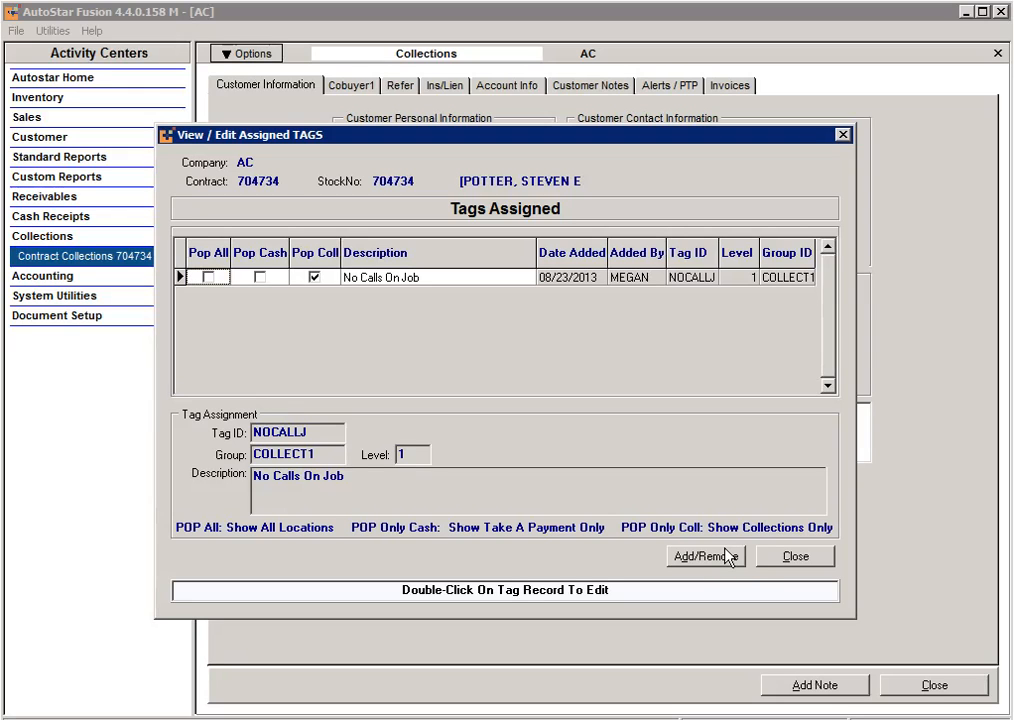
click(797, 557)
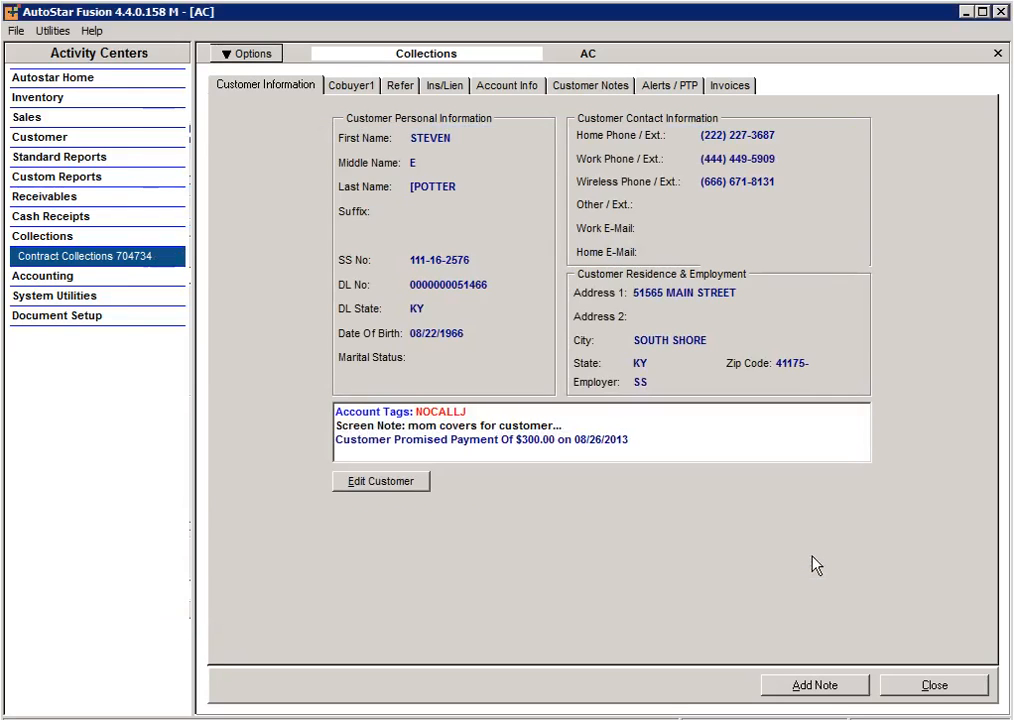